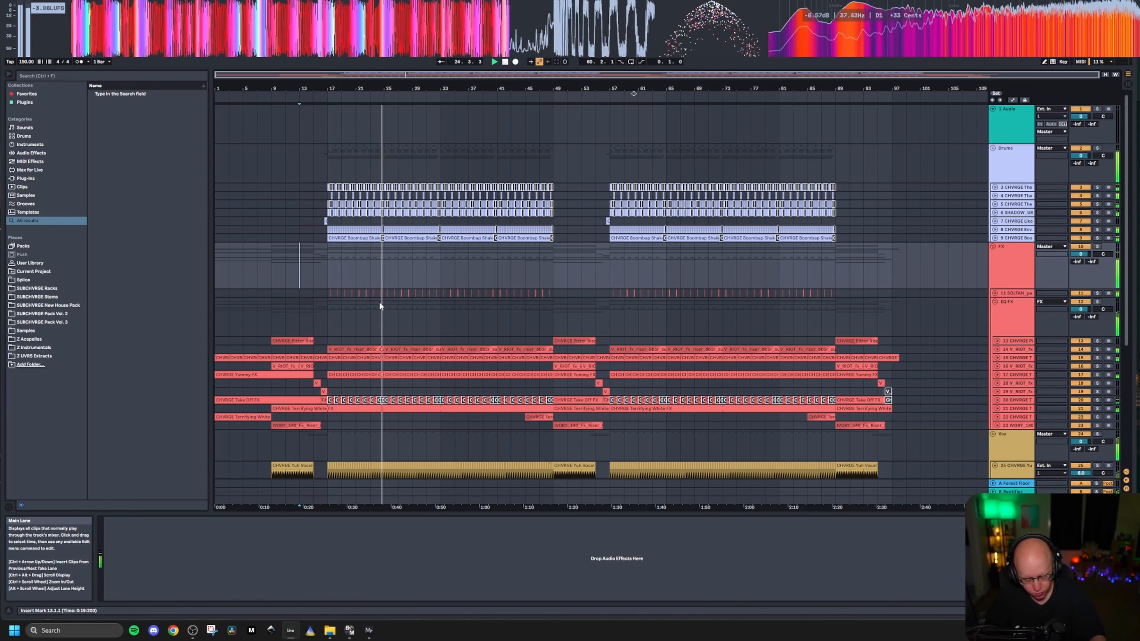
# Step: Stop playback, solo the EQ FX group, and play the arrangement from bar 1
pyautogui.press('space')
pyautogui.scroll(-3, 223, 304)
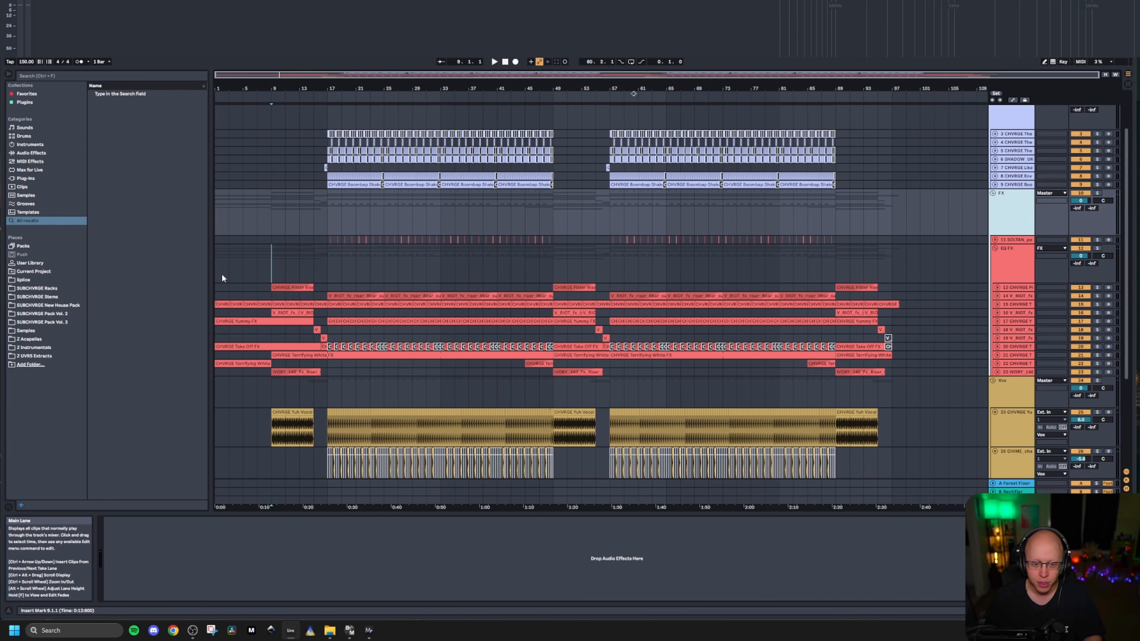
pyautogui.click(221, 273)
pyautogui.click(1100, 249)
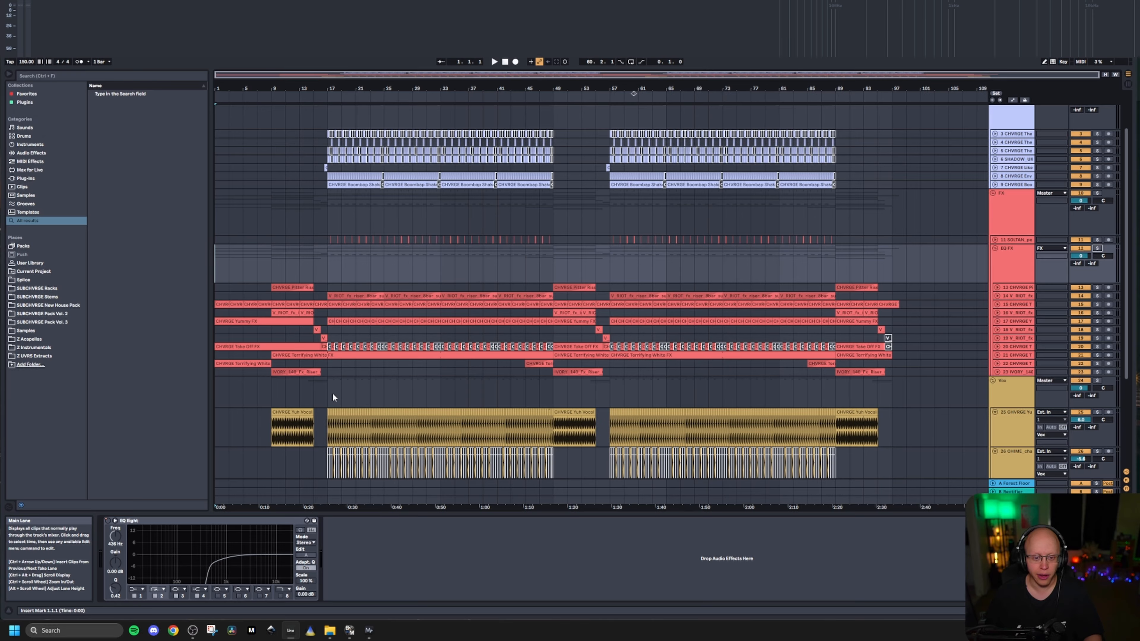
pyautogui.press('space')
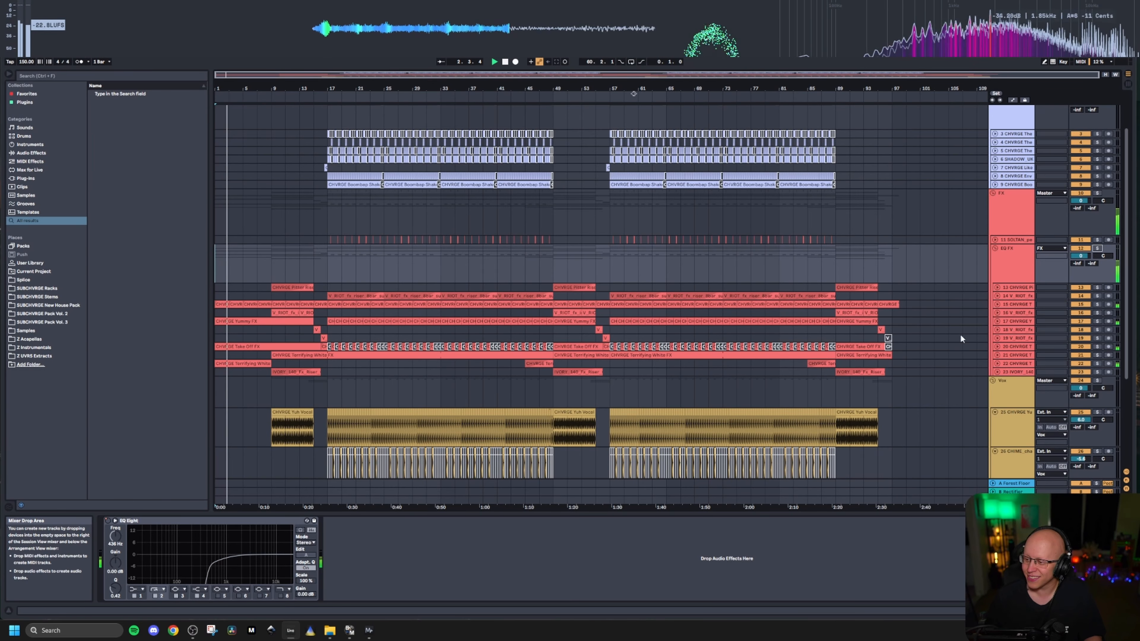
# Step: Stop playback and unfold all the tracks inside the EQ FX group together, from track 13 through track 23
pyautogui.scroll(-1, 337, 352)
pyautogui.scroll(-3, 337, 352)
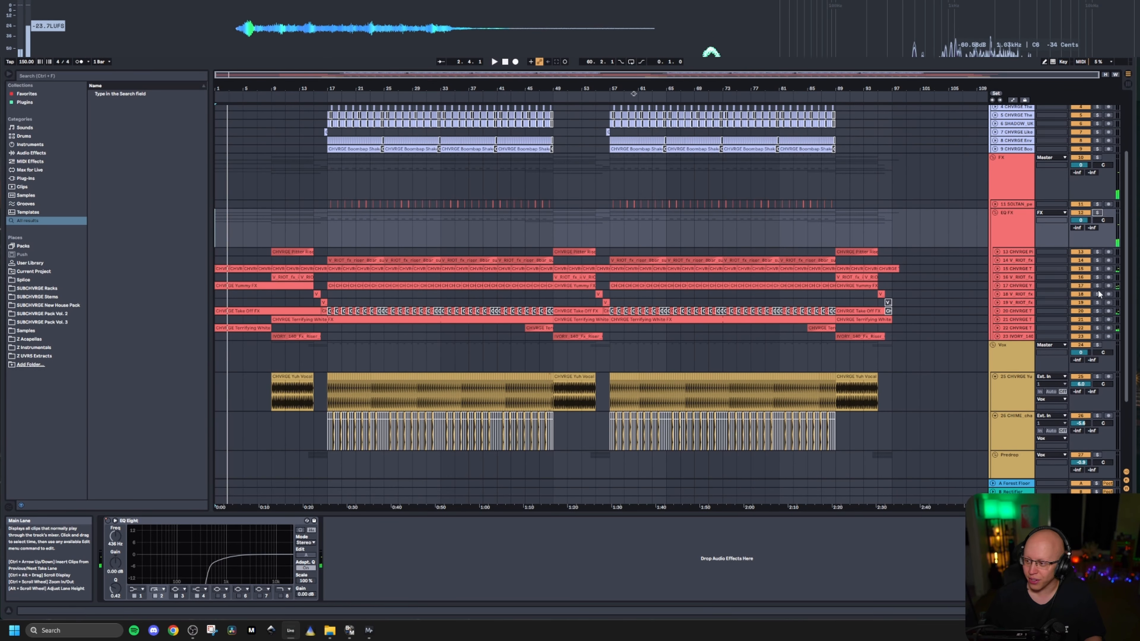
pyautogui.click(1018, 252)
pyautogui.keyDown('shift'); pyautogui.click(1015, 337); pyautogui.keyUp('shift')
pyautogui.click(998, 336)
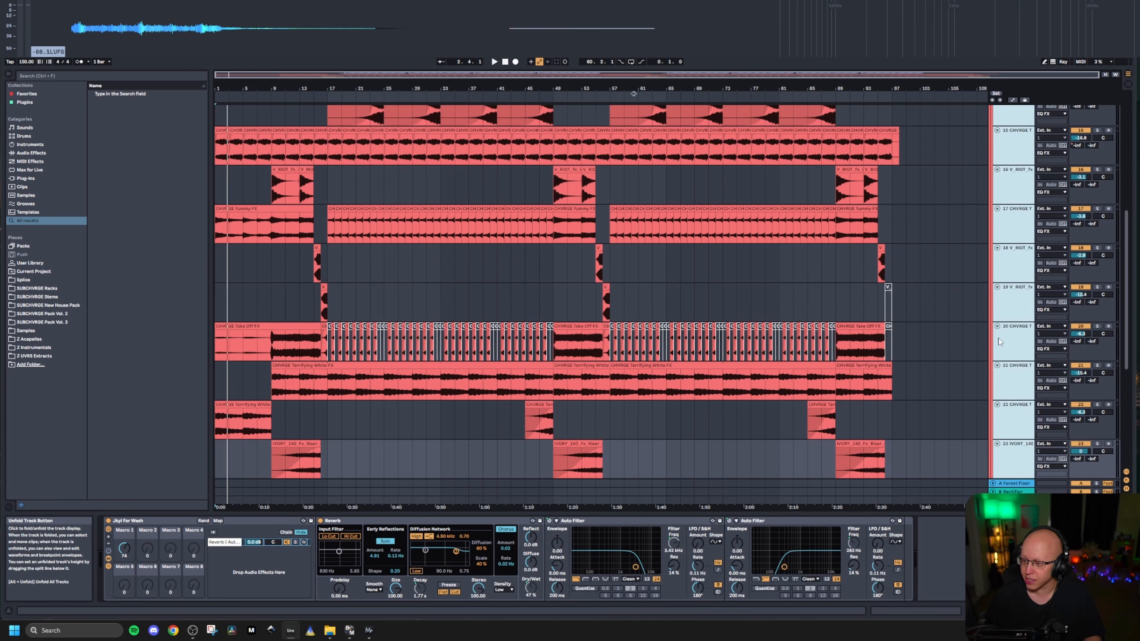
# Step: Solo track 17 and play its first CHVRGE Yummy FX clip from bar 1
pyautogui.scroll(3, 246, 234)
pyautogui.click(246, 219)
pyautogui.scroll(-5, 245, 219)
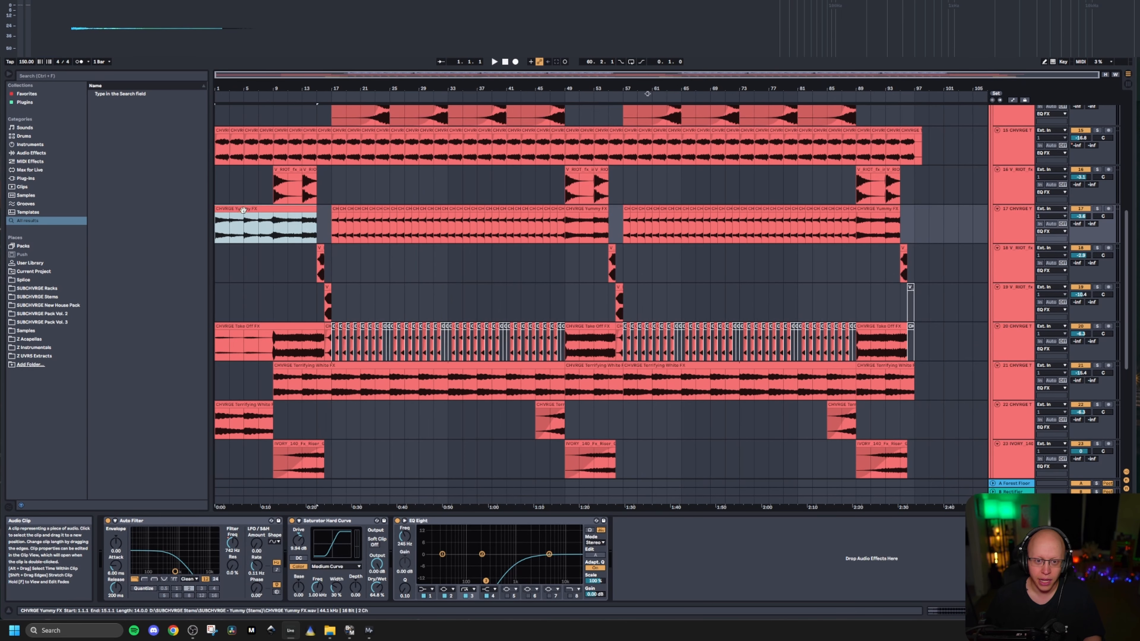
pyautogui.click(1024, 229)
pyautogui.click(1097, 208)
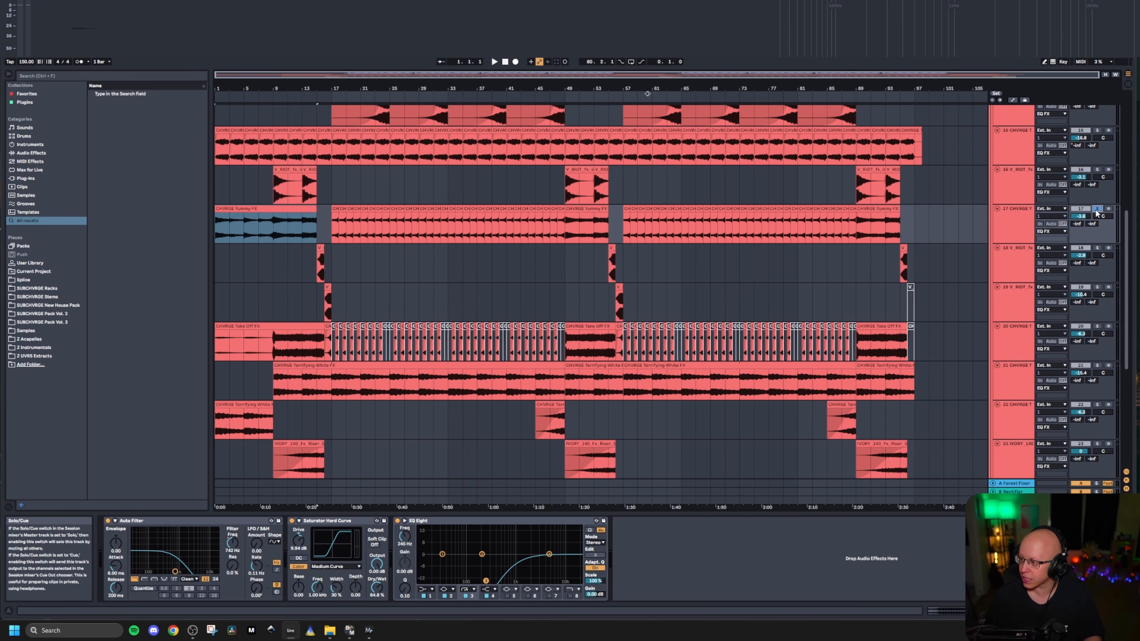
pyautogui.click(252, 208)
pyautogui.press('space')
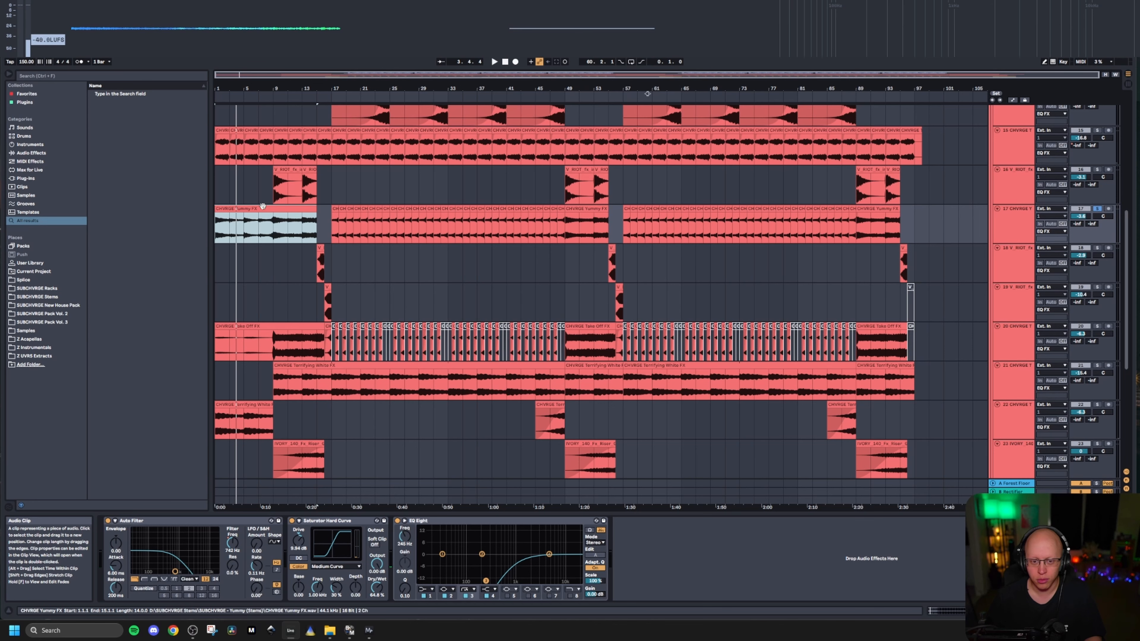
# Step: Select the Yummy FX track and display the automation lanes in the arrangement
pyautogui.click(1010, 235)
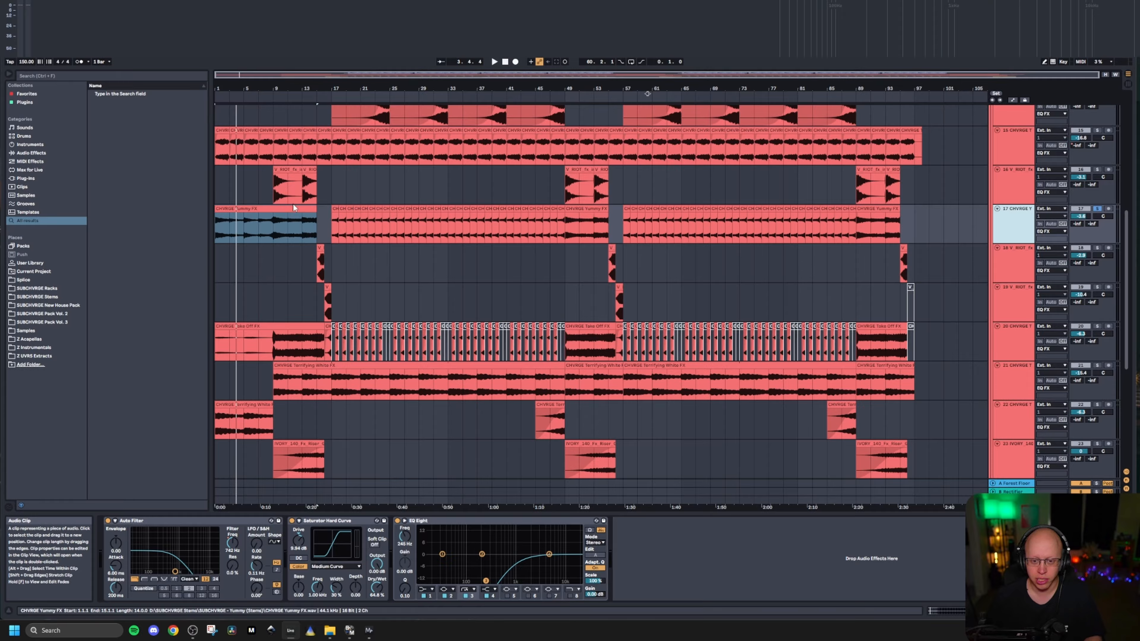
pyautogui.press('a')
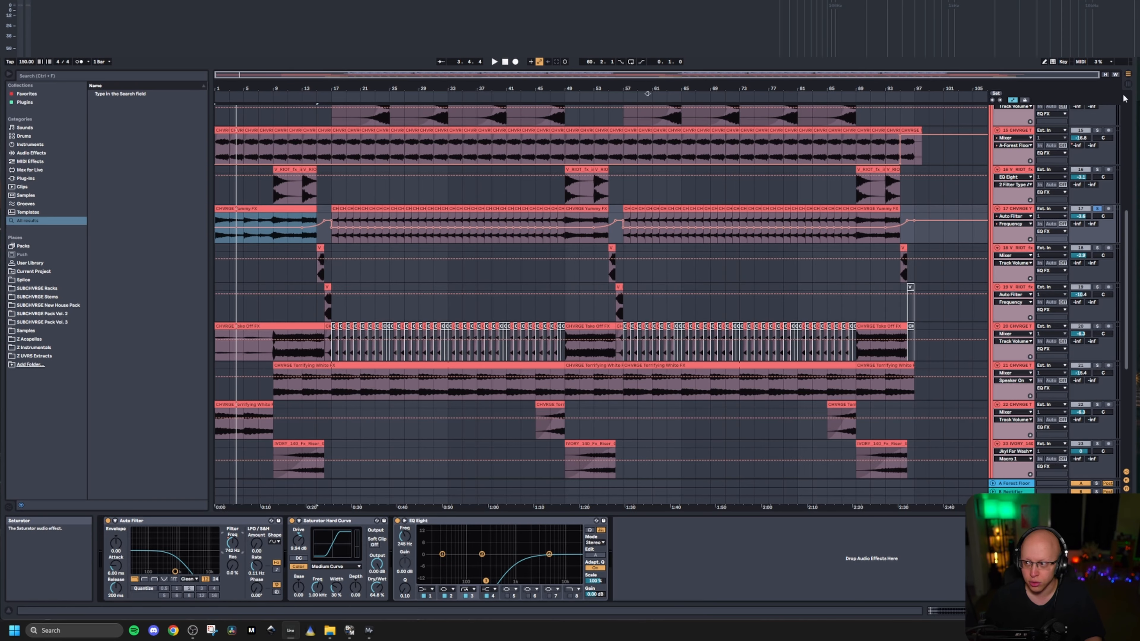
# Step: Solo track 15 and play its first CHVRGE Trap Alarm FX clip from bar 1
pyautogui.click(1098, 131)
pyautogui.click(218, 131)
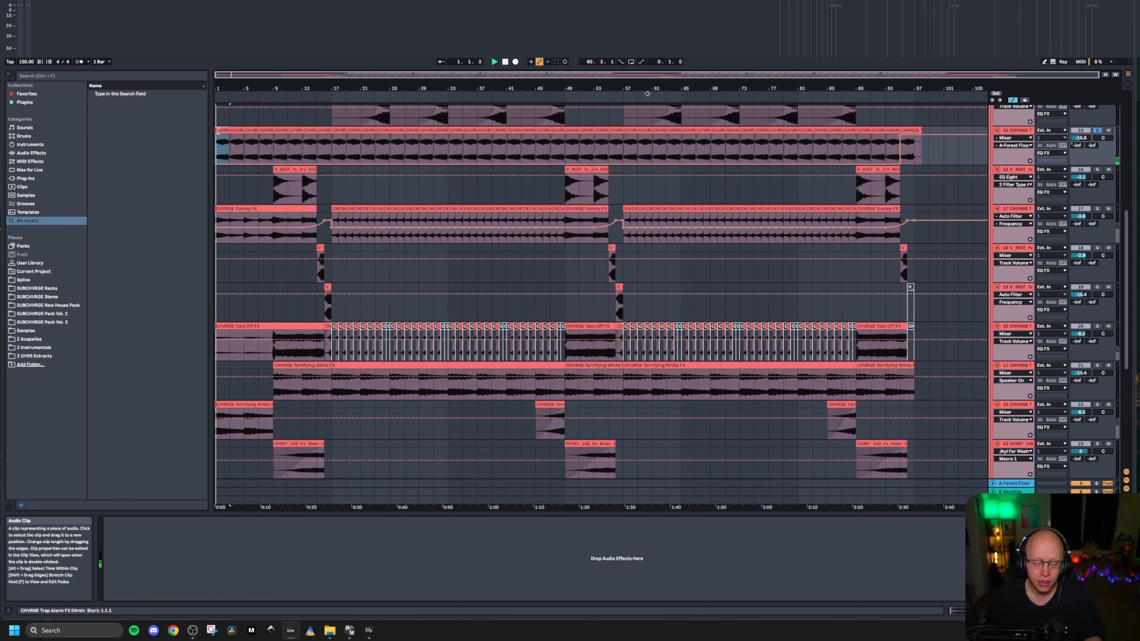
pyautogui.press('space')
# Step: Solo track 20 and play its first CHVRGE Take Off FX clip
pyautogui.scroll(-4, 227, 237)
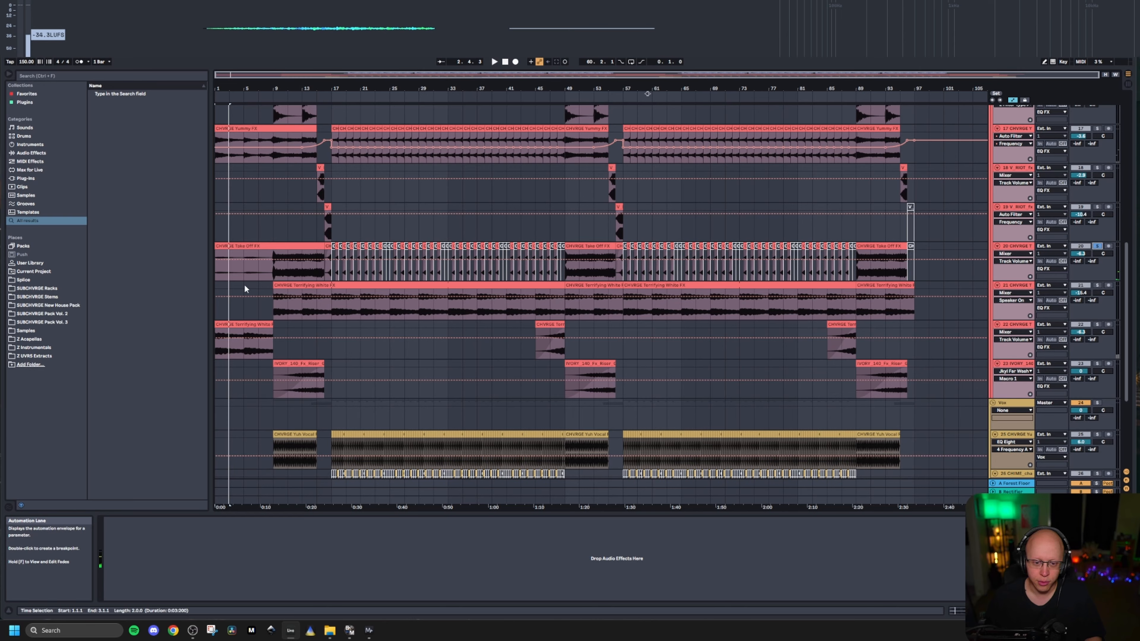
pyautogui.click(247, 246)
pyautogui.press('space')
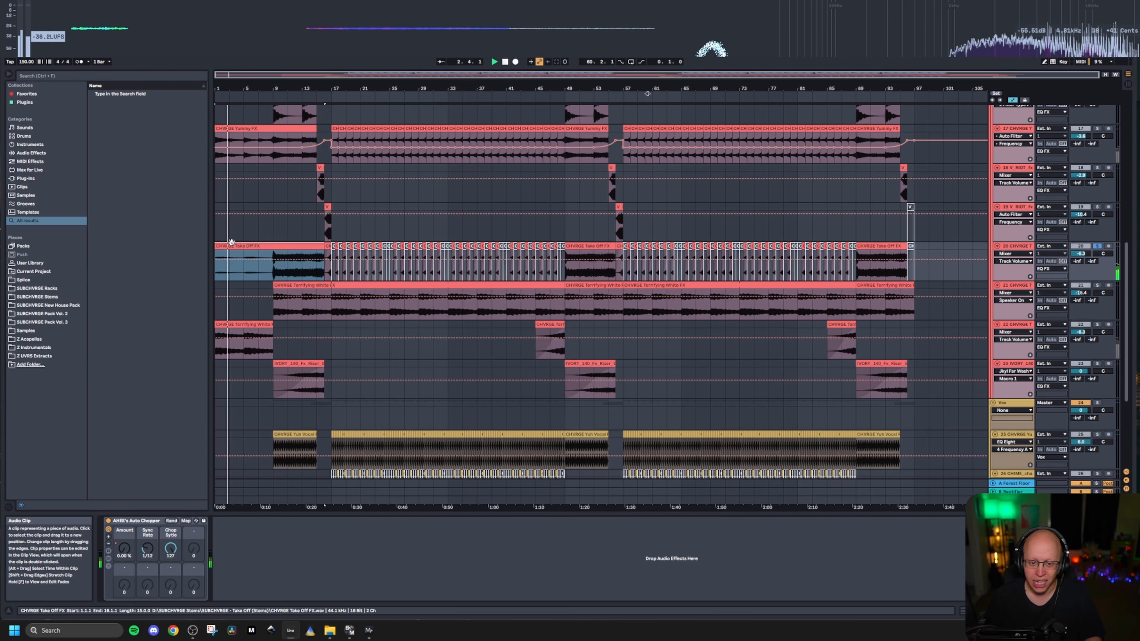
# Step: Solo track 22 and play its first CHVRGE Terrifying White FX clip
pyautogui.click(233, 341)
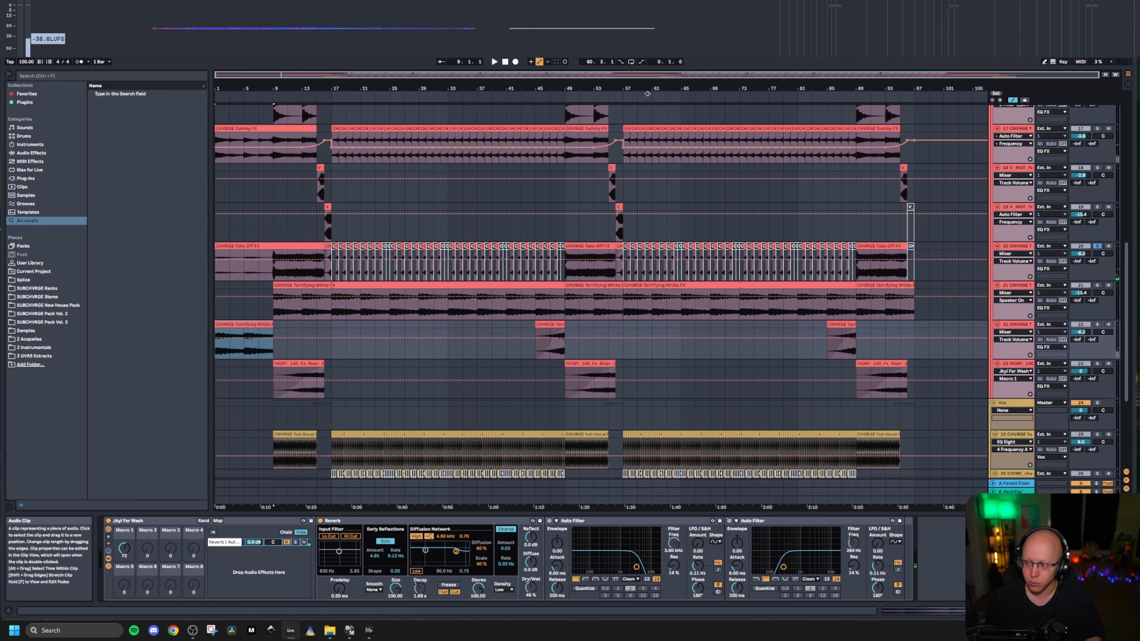
pyautogui.click(1098, 326)
pyautogui.press('space')
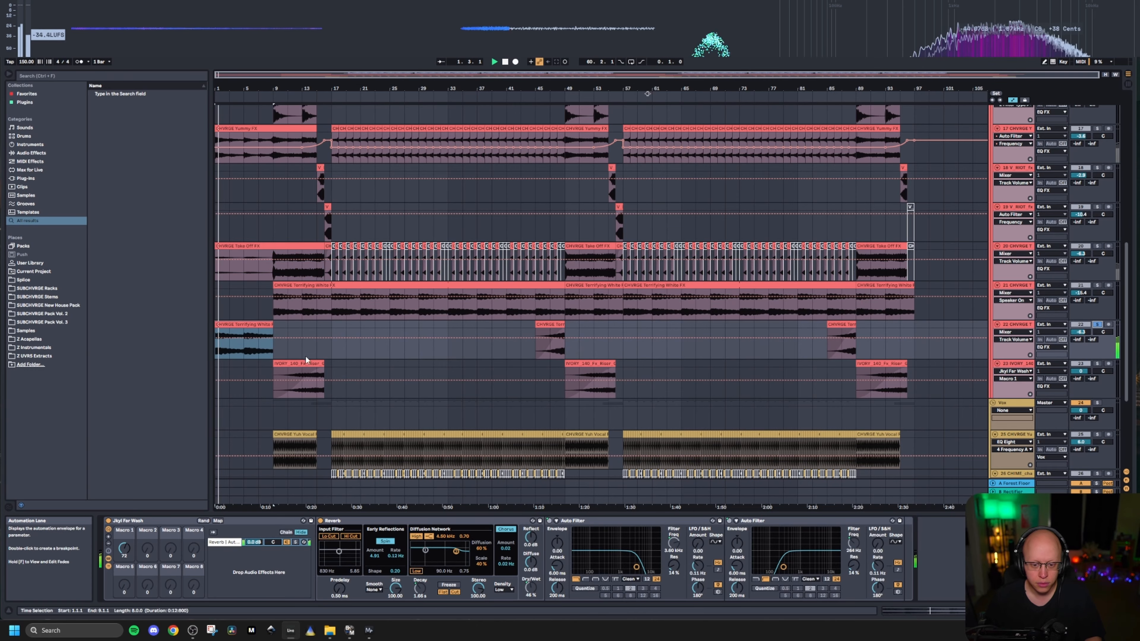
pyautogui.scroll(-4, 292, 382)
pyautogui.scroll(3, 273, 370)
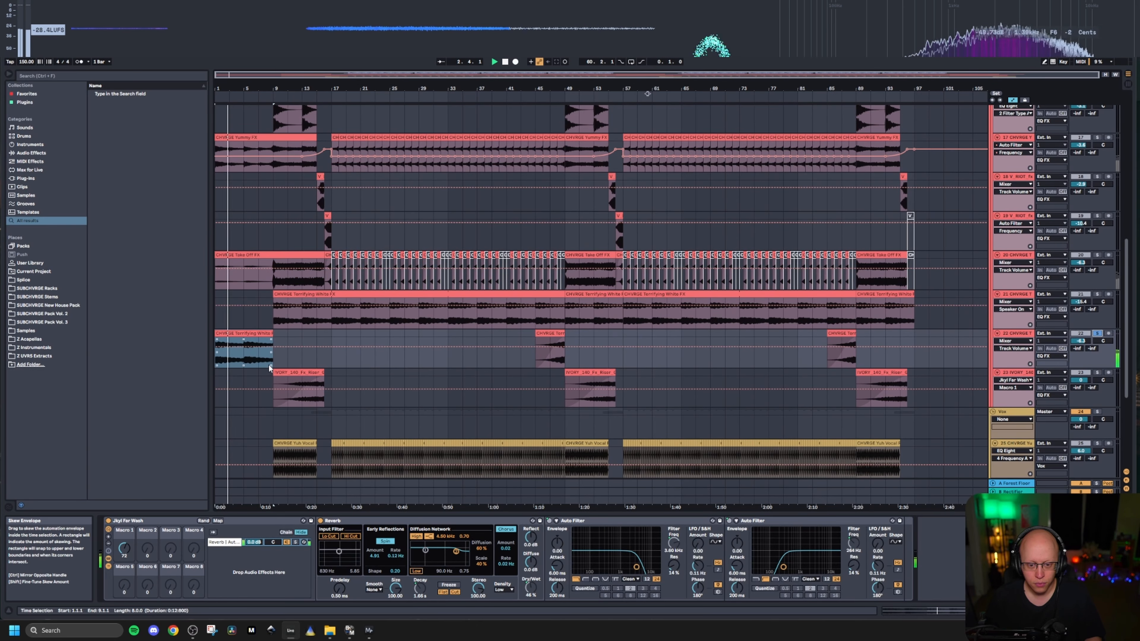
pyautogui.scroll(5, 264, 367)
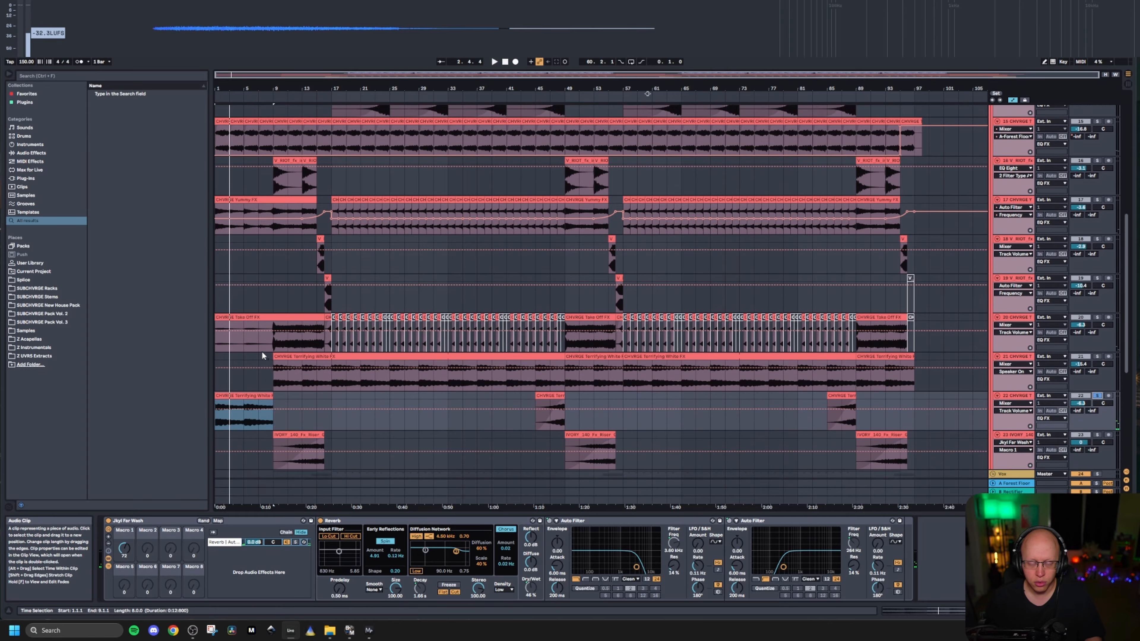
# Step: Solo the MAIN BASS group and unfold track 31 inside it
pyautogui.scroll(-7, 254, 366)
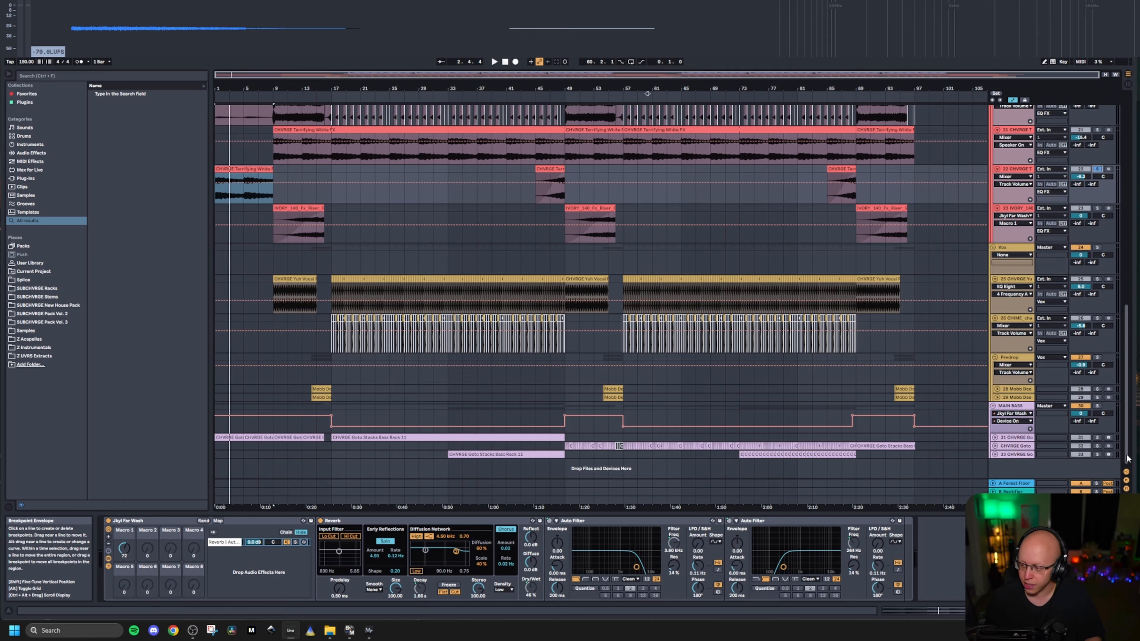
pyautogui.click(1097, 406)
pyautogui.click(995, 438)
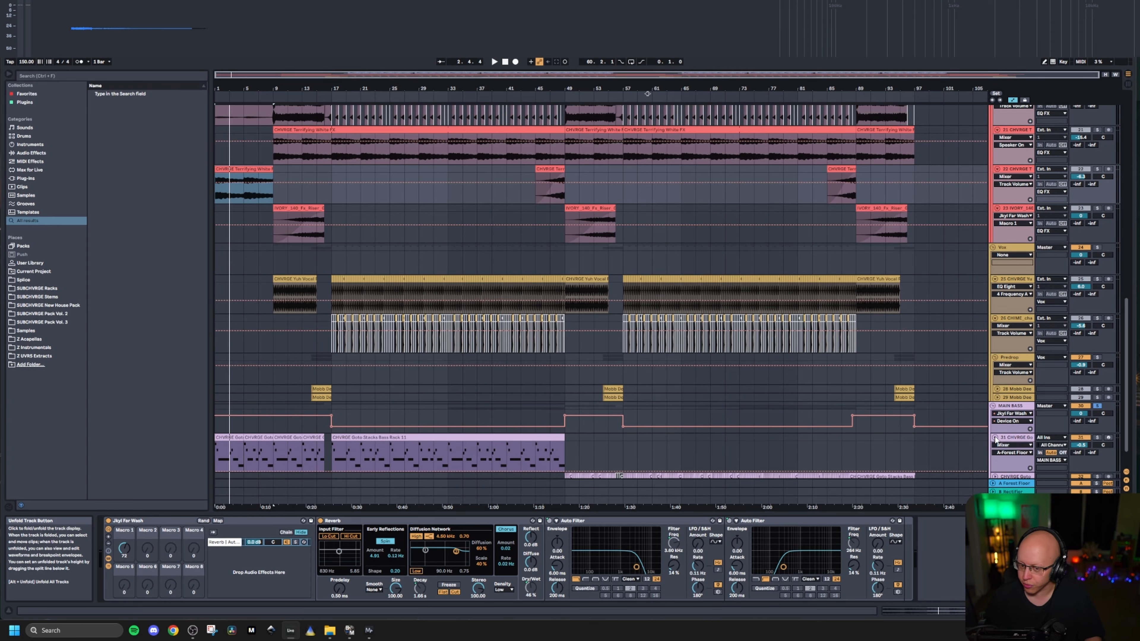
# Step: Display track 31's devices, hide the automation lanes, and play the track's first bass clip
pyautogui.click(1019, 438)
pyautogui.hotkey('ctrl', 'a')
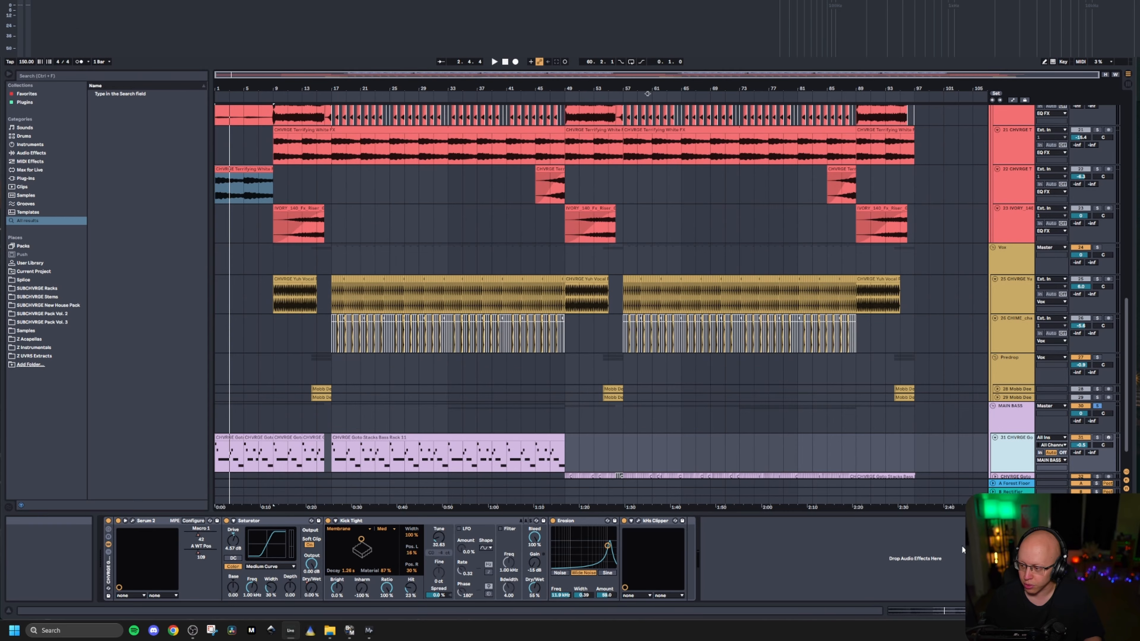
pyautogui.click(228, 437)
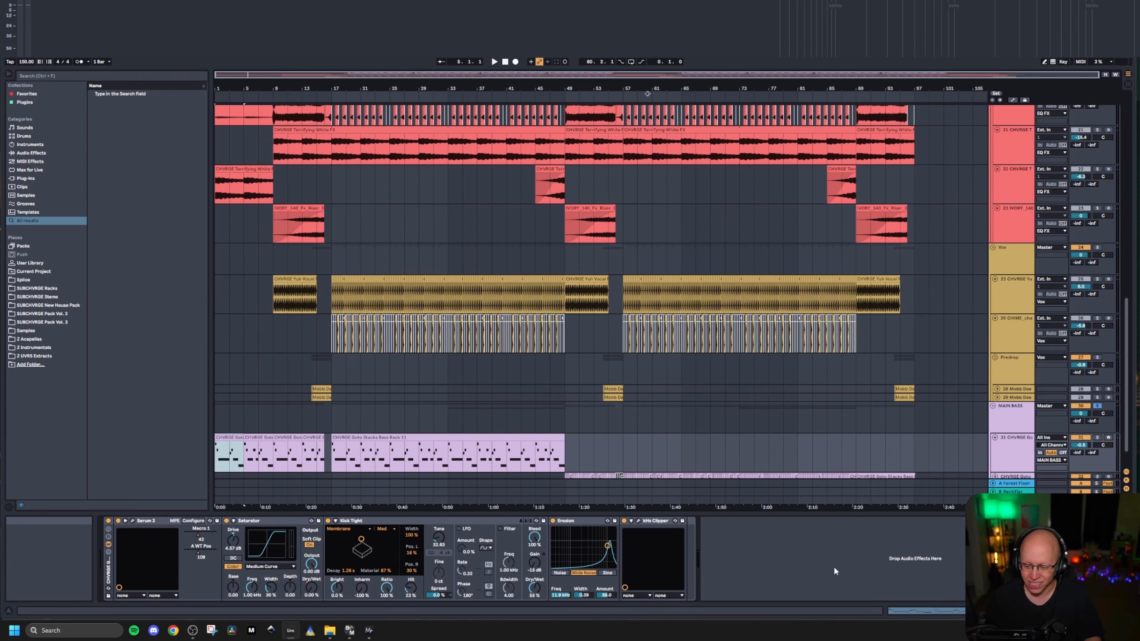
pyautogui.press('space')
# Step: Display the MAIN BASS group's effect chain and the automation of the Jkyl Far Wash rack's Macro 1
pyautogui.click(1005, 414)
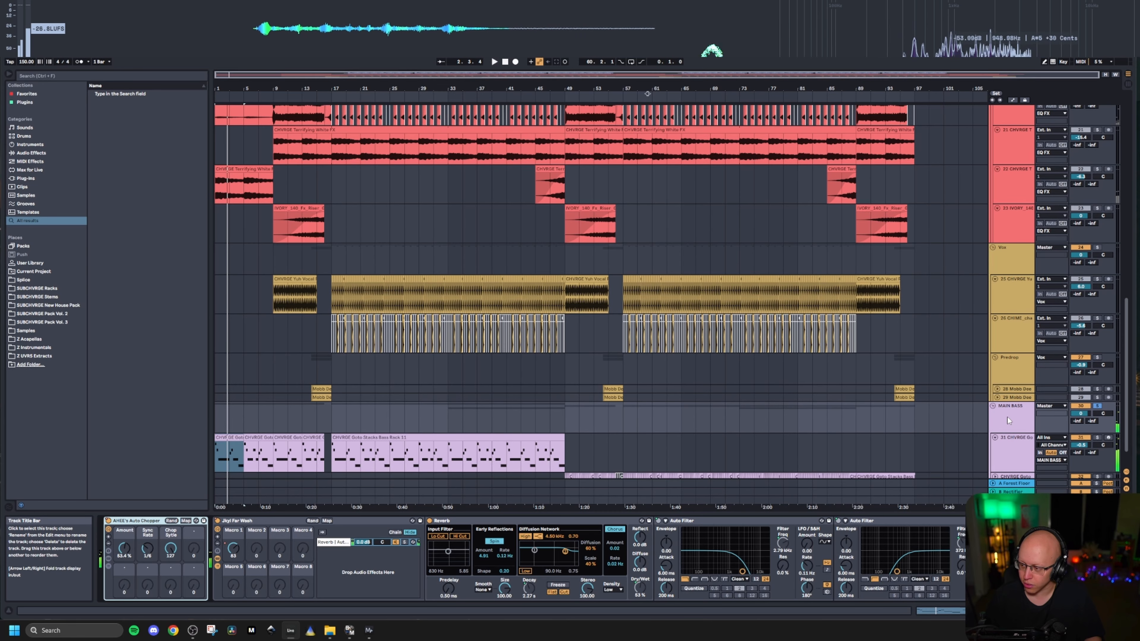
pyautogui.scroll(-3, 1008, 420)
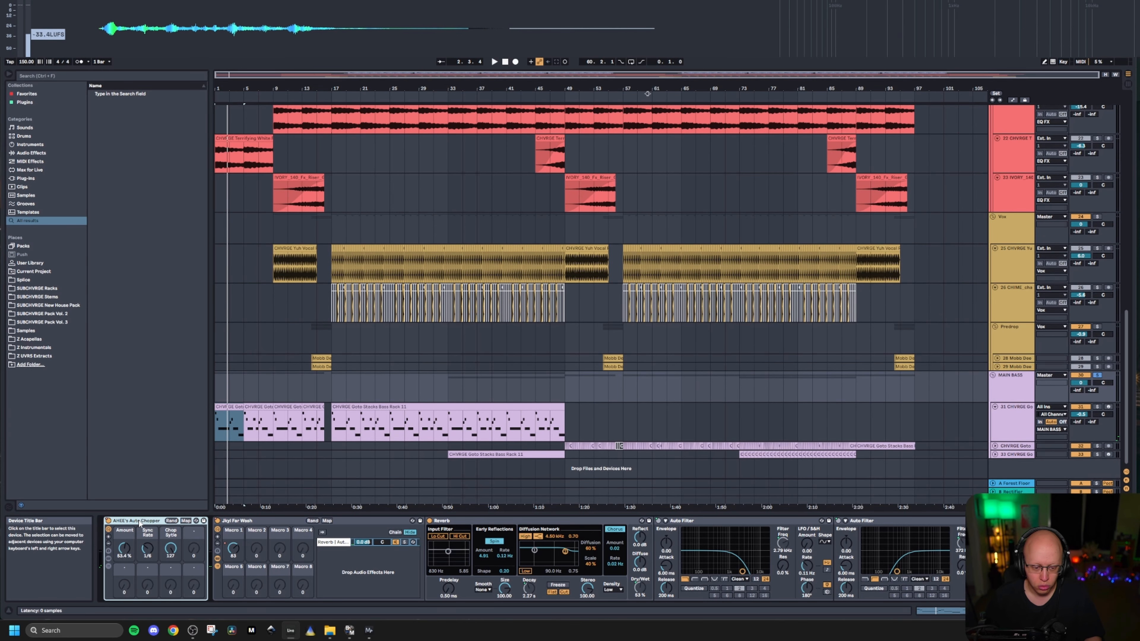
pyautogui.click(125, 549)
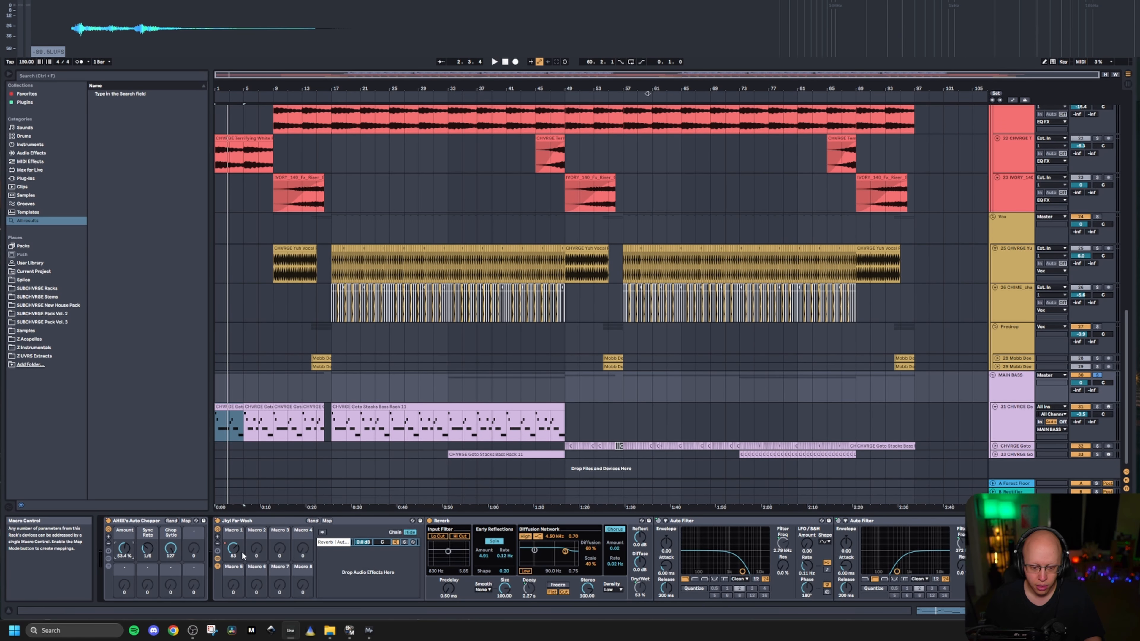
pyautogui.press('a')
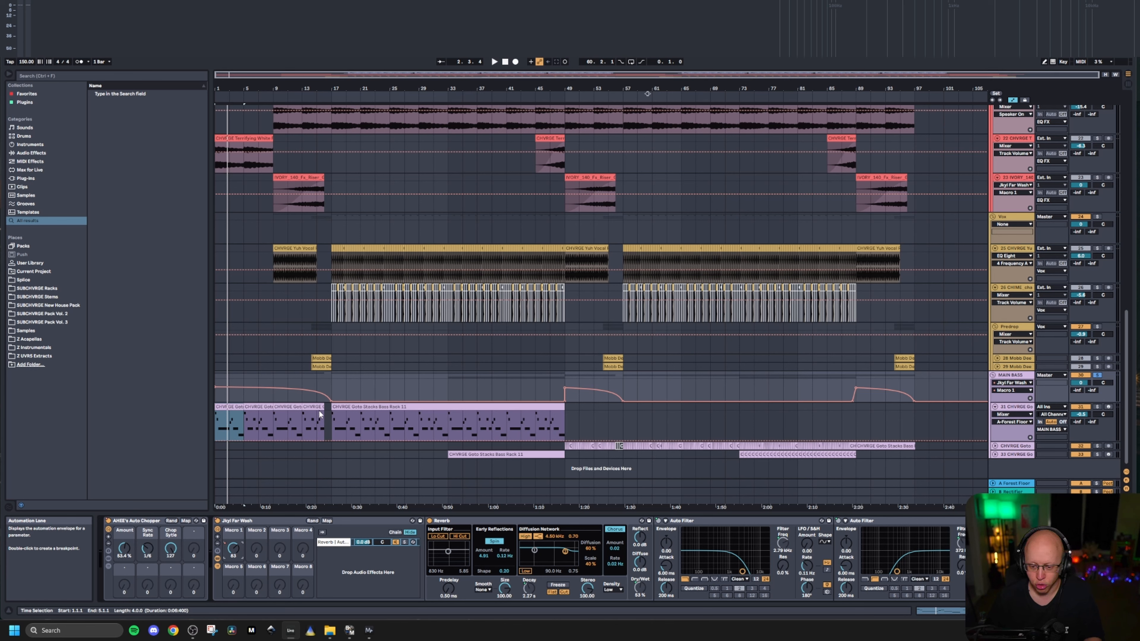
pyautogui.doubleClick(271, 521)
pyautogui.doubleClick(218, 575)
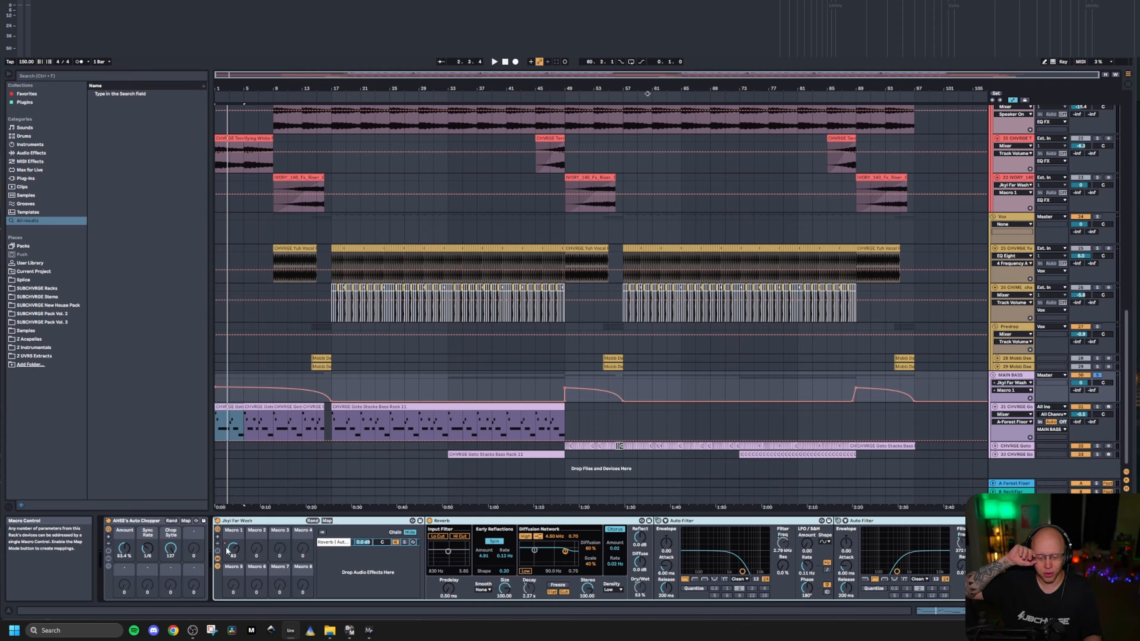
# Step: Collapse the Jkyl Far Wash rack and display the EQ Eight frequency automation on the MAIN BASS group
pyautogui.doubleClick(275, 522)
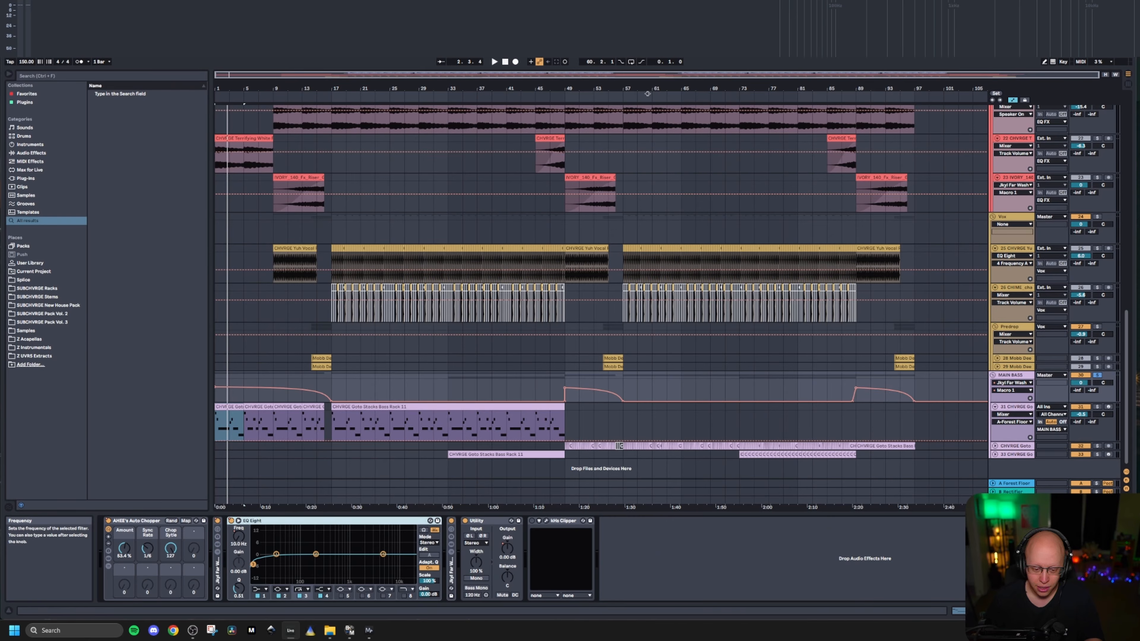
pyautogui.click(239, 537)
pyautogui.press('a')
pyautogui.press('a')
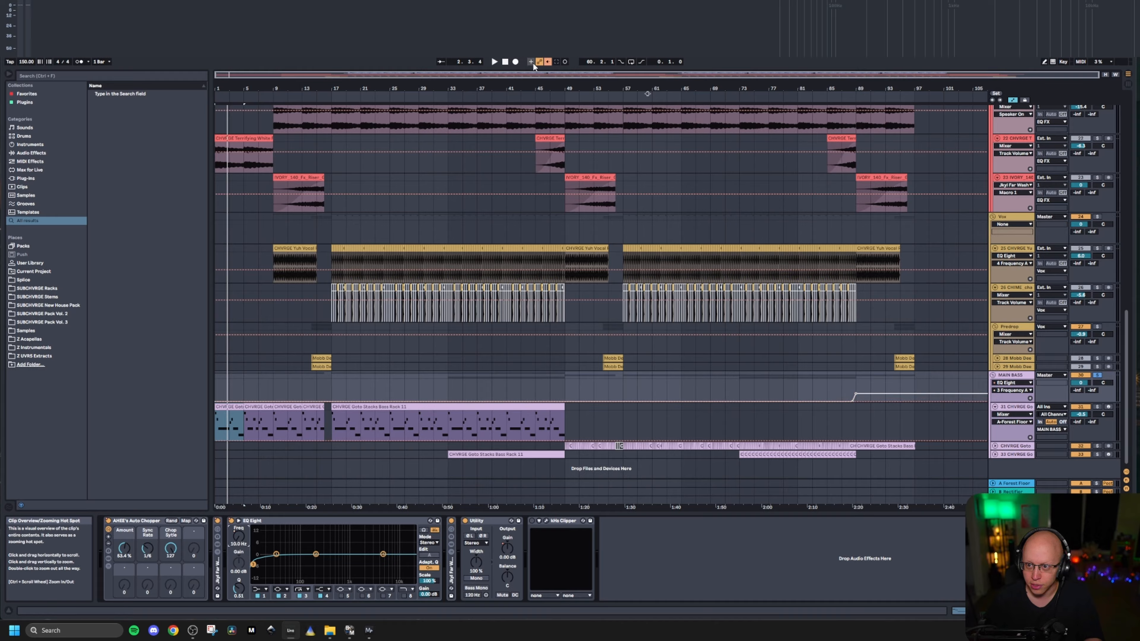
pyautogui.moveTo(857, 396)
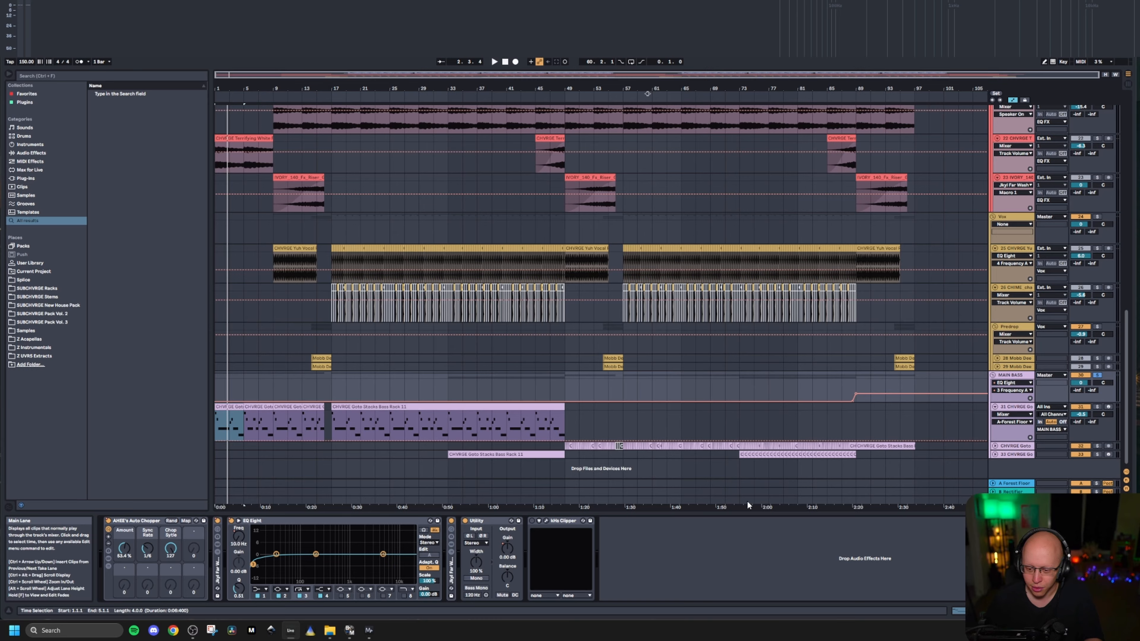
# Step: Display the Utility gain automation on the MAIN BASS group, then hide the automation lanes
pyautogui.click(507, 549)
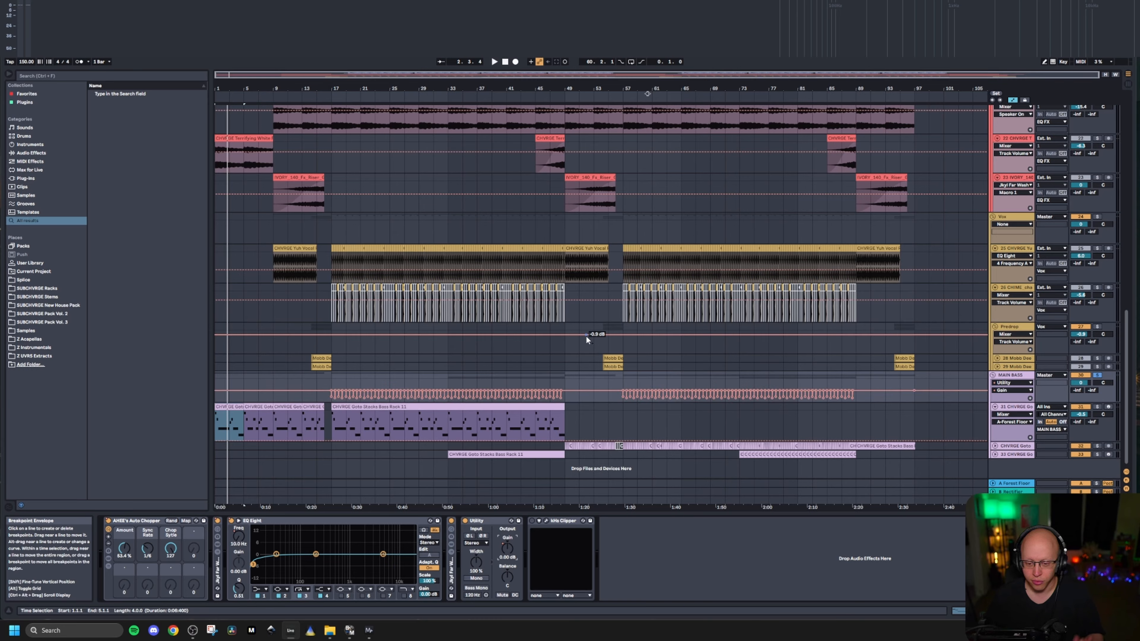
pyautogui.press('a')
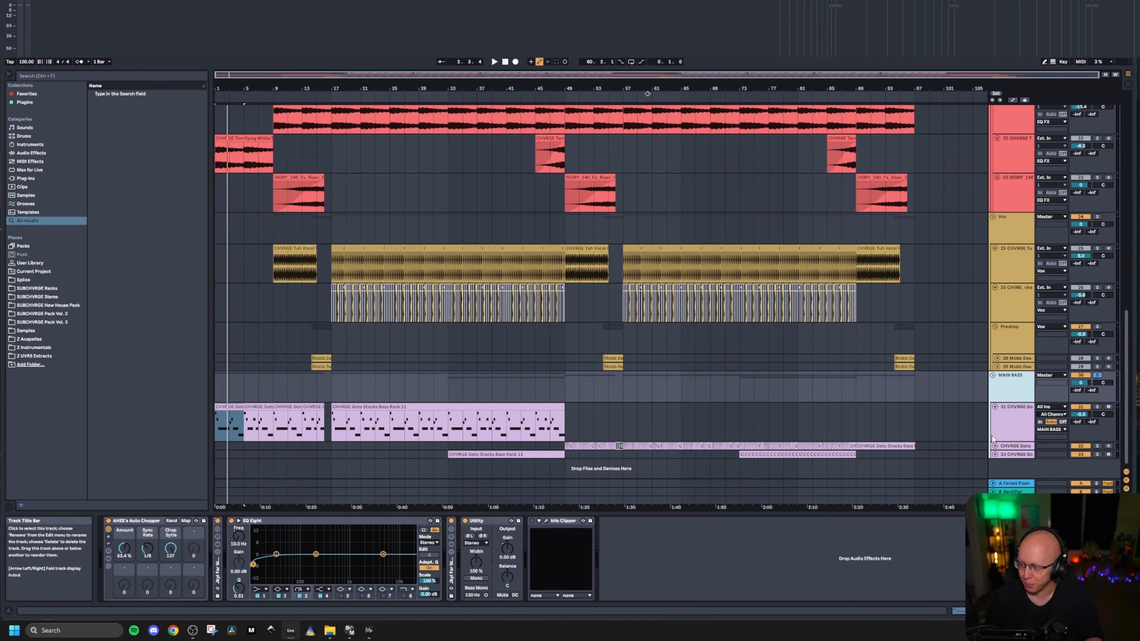
# Step: Play the soloed MAIN BASS group from bar 9 and display track 31's devices
pyautogui.click(274, 387)
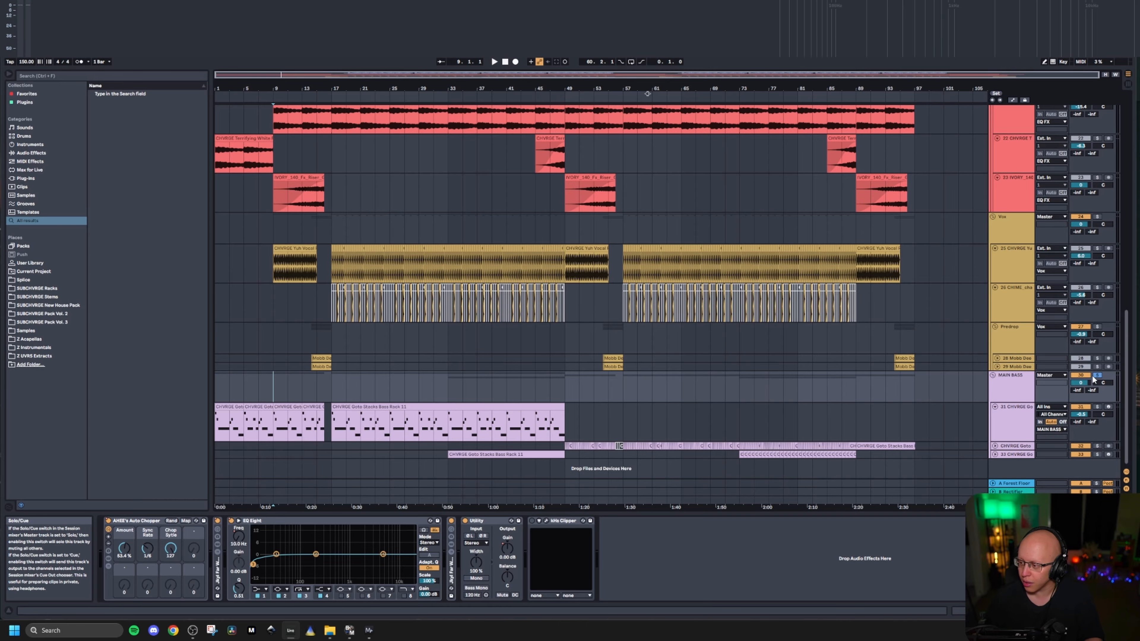
pyautogui.click(1097, 376)
pyautogui.press('space')
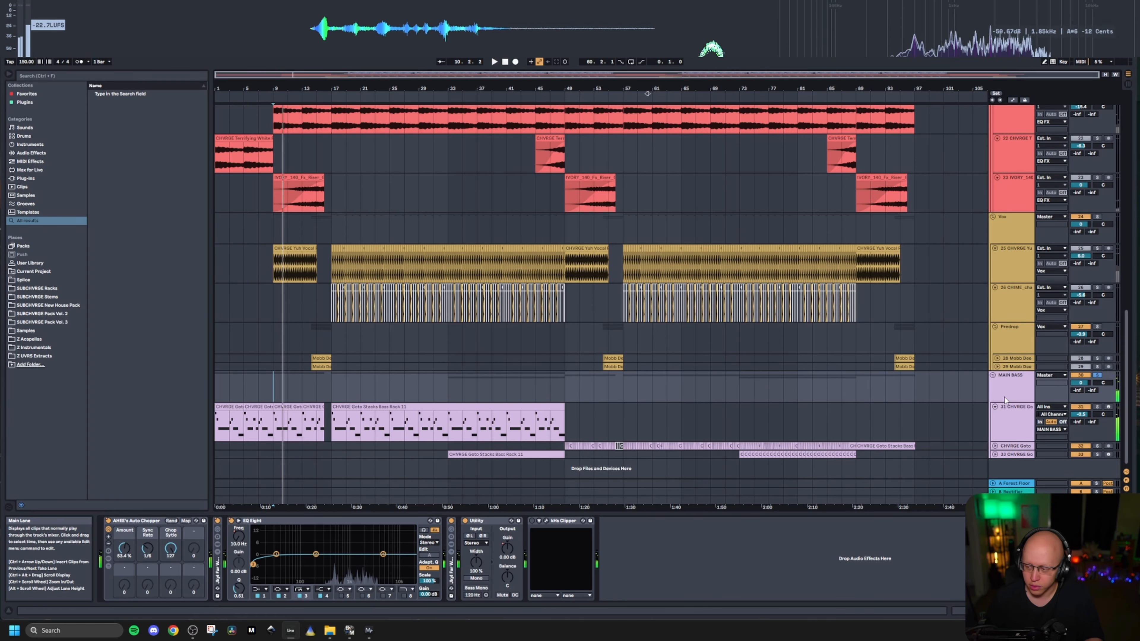
pyautogui.click(1009, 429)
# Step: Solo vocal track 25 and play its first CHVRGE Yuh Vocal clip from bar 9
pyautogui.scroll(2, 449, 316)
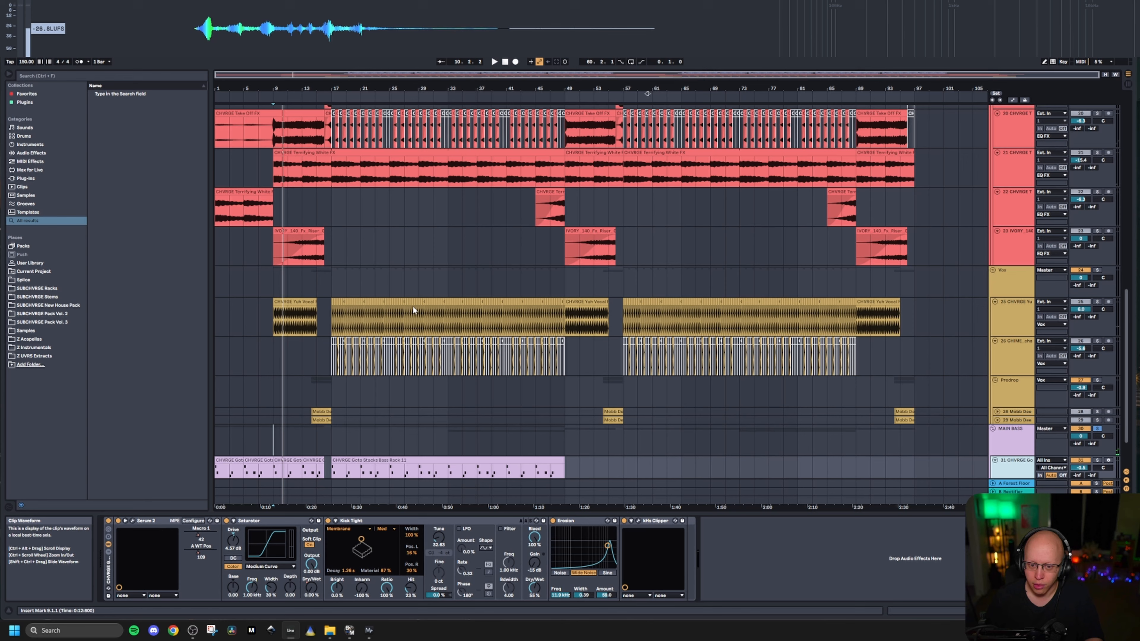
pyautogui.click(1098, 302)
pyautogui.click(286, 301)
pyautogui.press('space')
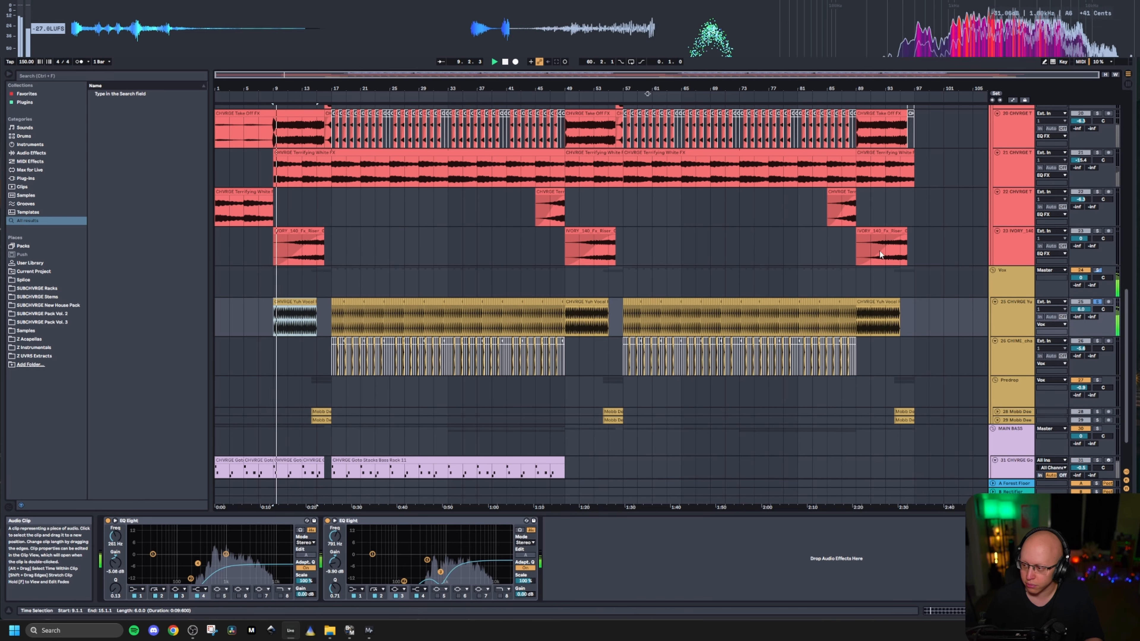
# Step: Stop playback, display the devices of vocal track 25 and reselect its first CHVRGE Yuh Vocal Riser clip
pyautogui.press('space')
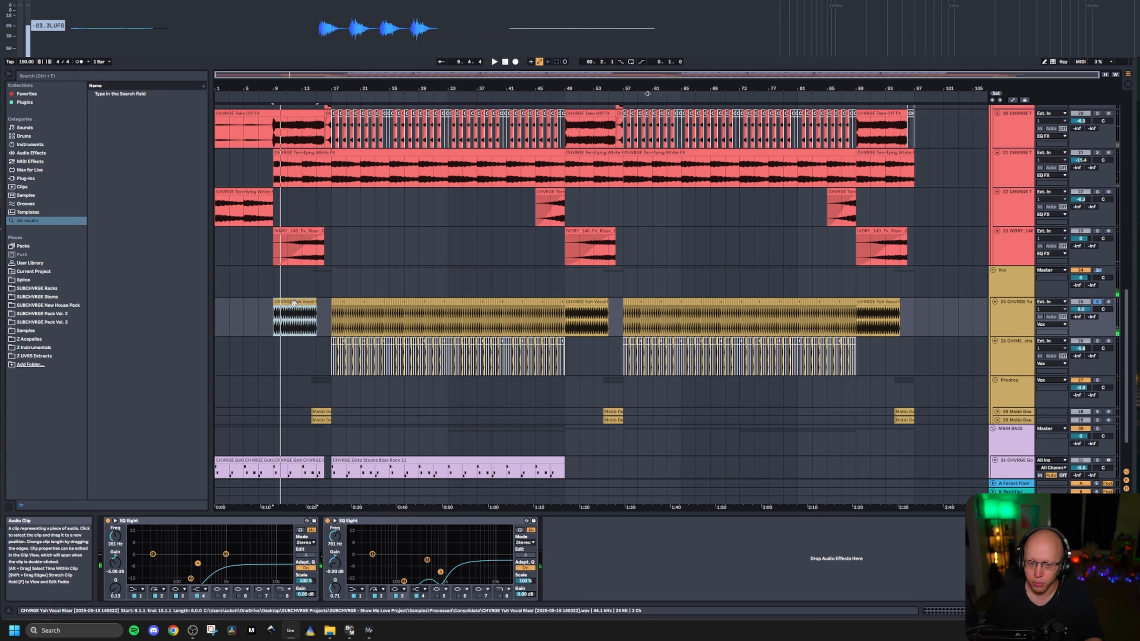
pyautogui.click(1006, 284)
pyautogui.click(1021, 321)
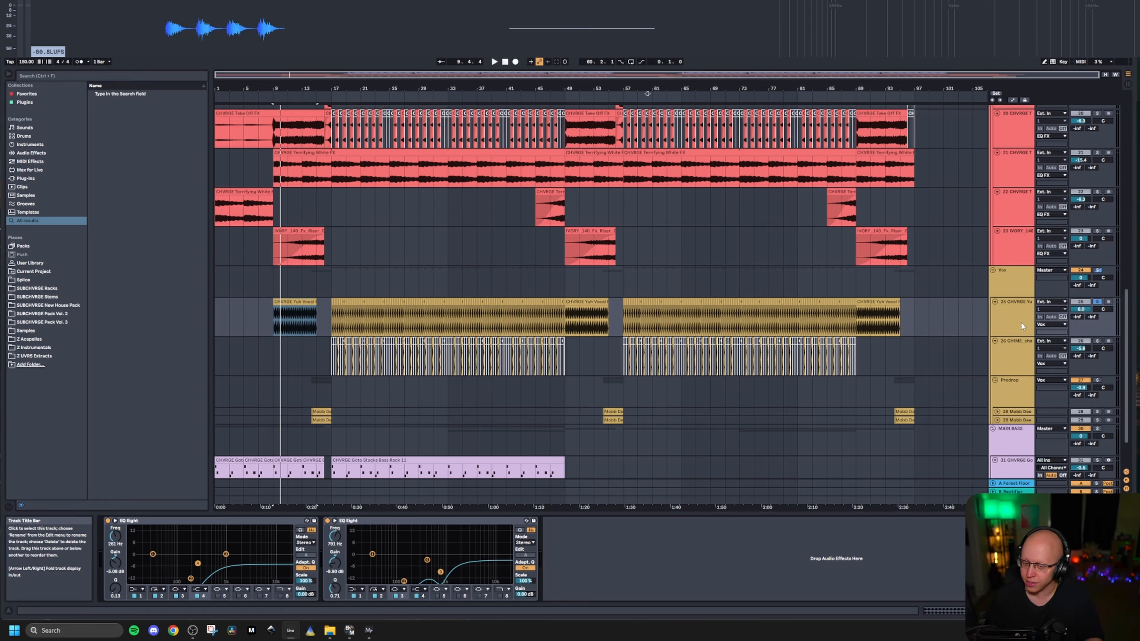
pyautogui.click(296, 314)
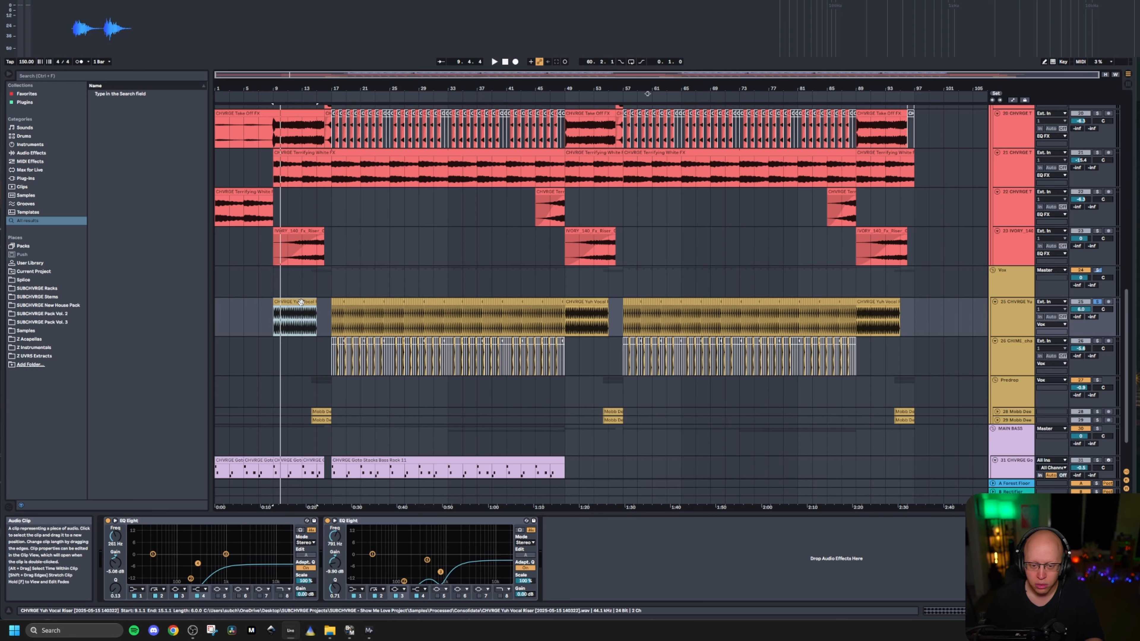
# Step: Play the soloed CHVRGE Yuh Vocal Riser clip from bar 9 and jump to bar 14 to hear its end
pyautogui.press('space')
pyautogui.scroll(5, 294, 317)
pyautogui.click(372, 330)
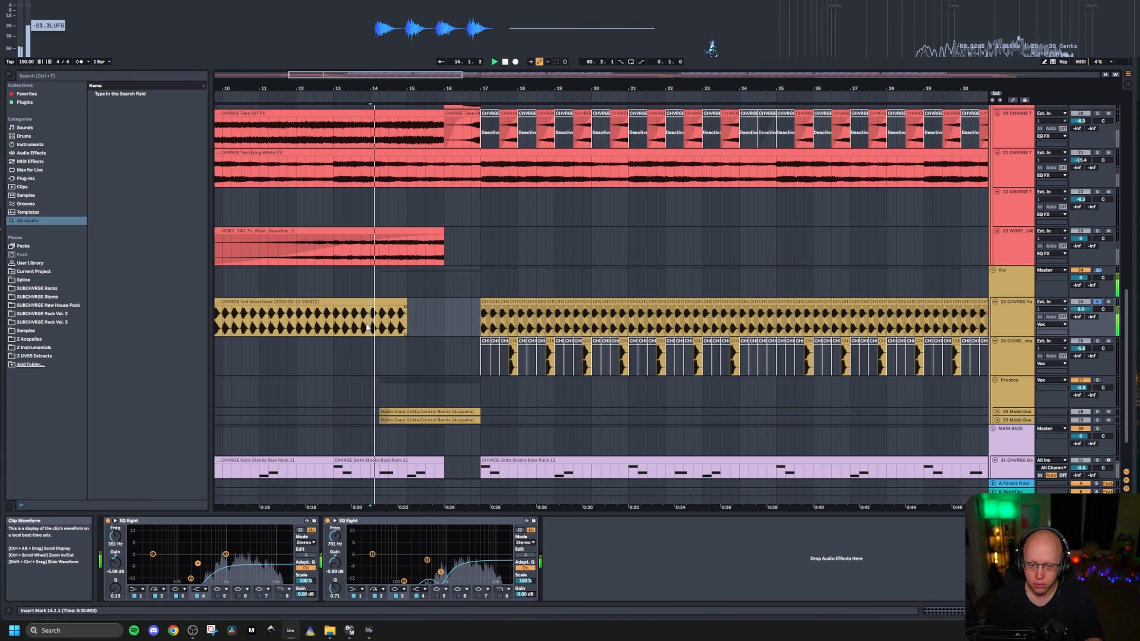
pyautogui.press('space')
pyautogui.scroll(-5, 355, 323)
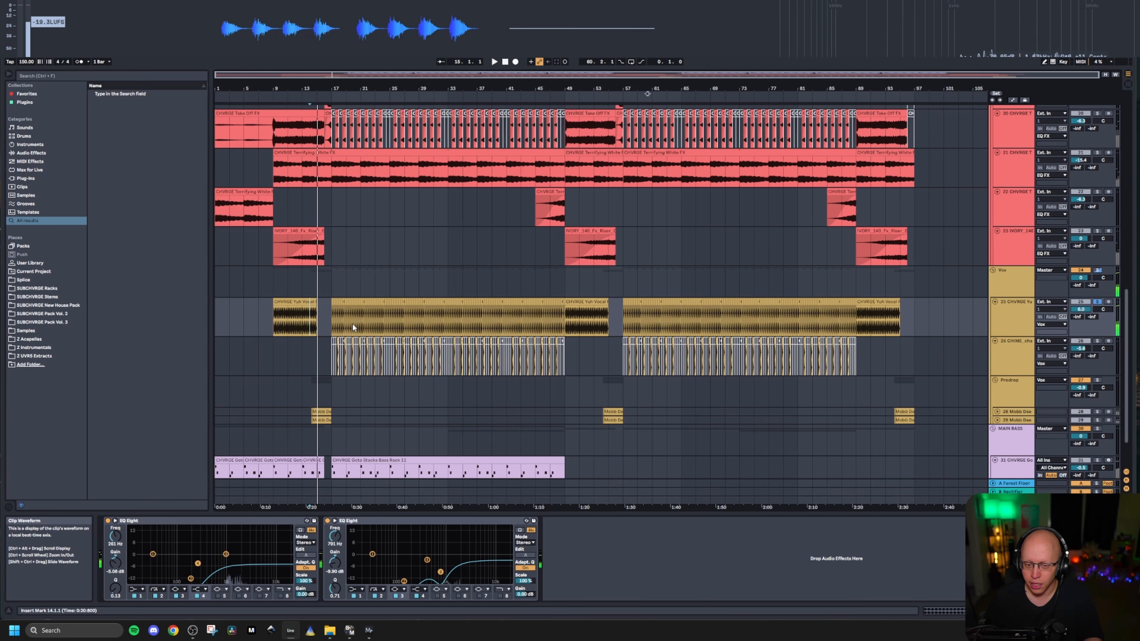
# Step: Select the IVORY riser clip at bar 9 on track 23 to display the track's devices
pyautogui.scroll(1, 1008, 331)
pyautogui.scroll(8, 1006, 327)
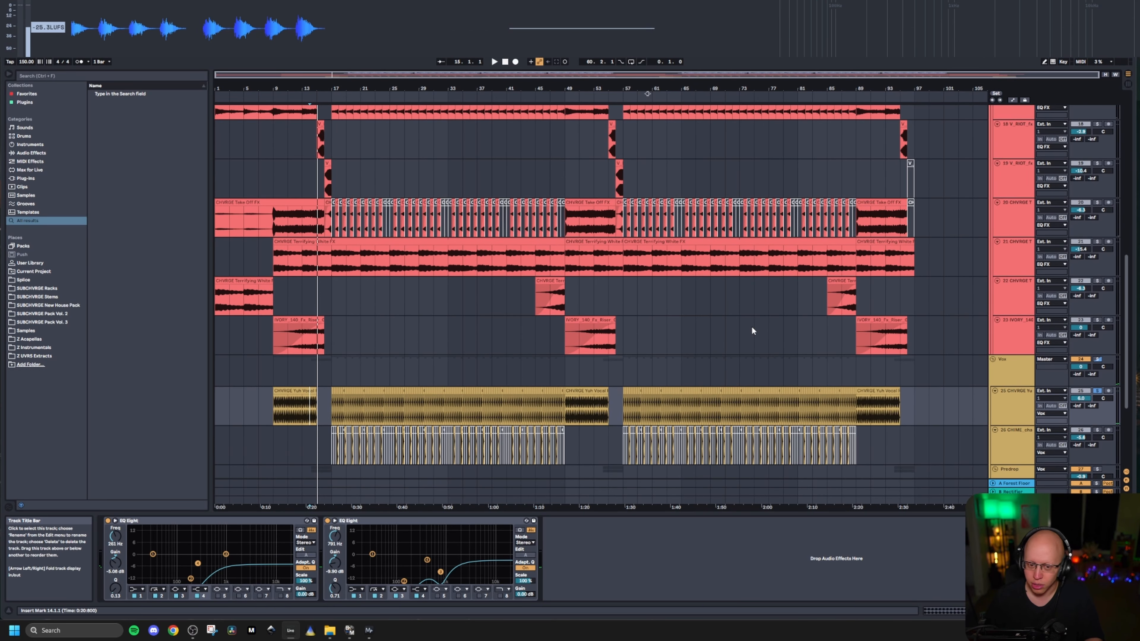
pyautogui.click(297, 389)
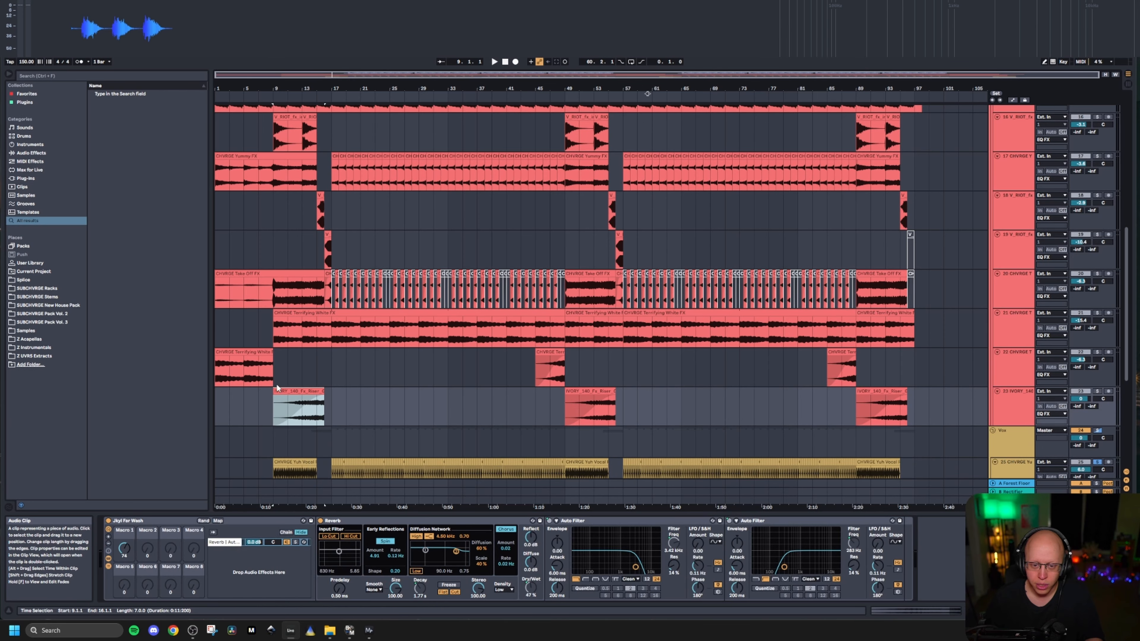
# Step: Solo track 16 and play its first V_RIOT impact clip from bar 9
pyautogui.click(1099, 118)
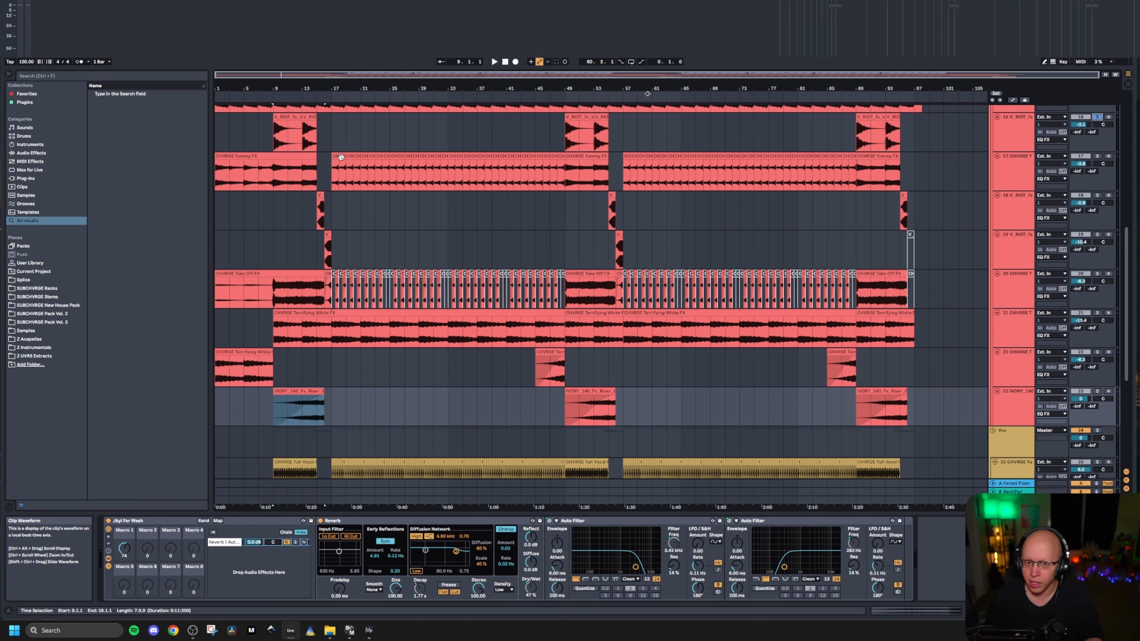
pyautogui.scroll(3, 280, 130)
pyautogui.click(318, 116)
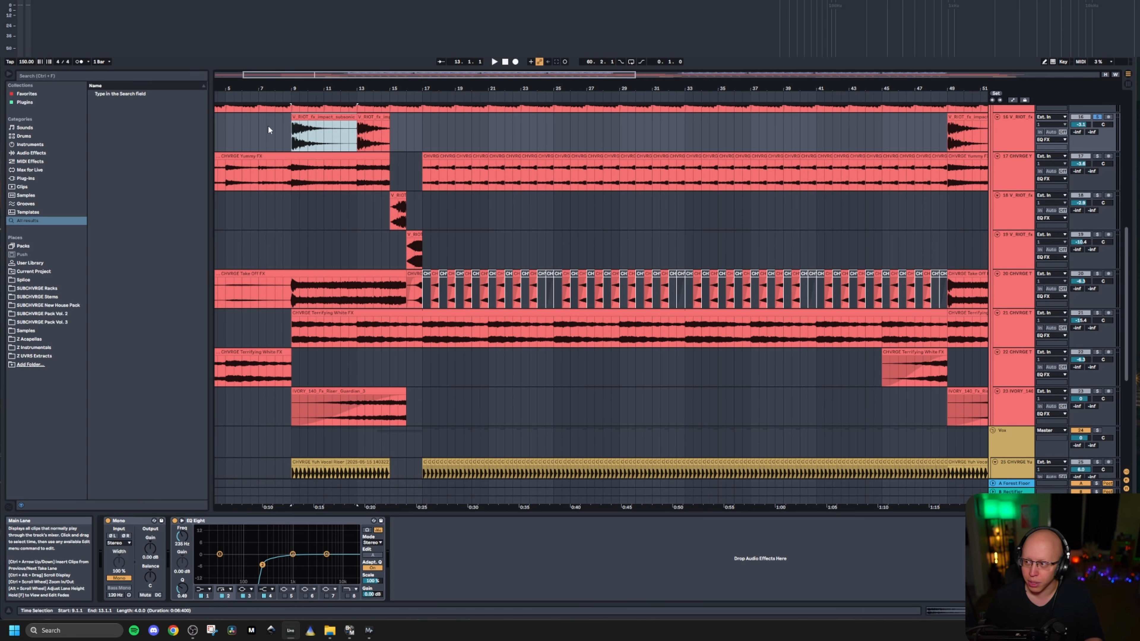
pyautogui.press('space')
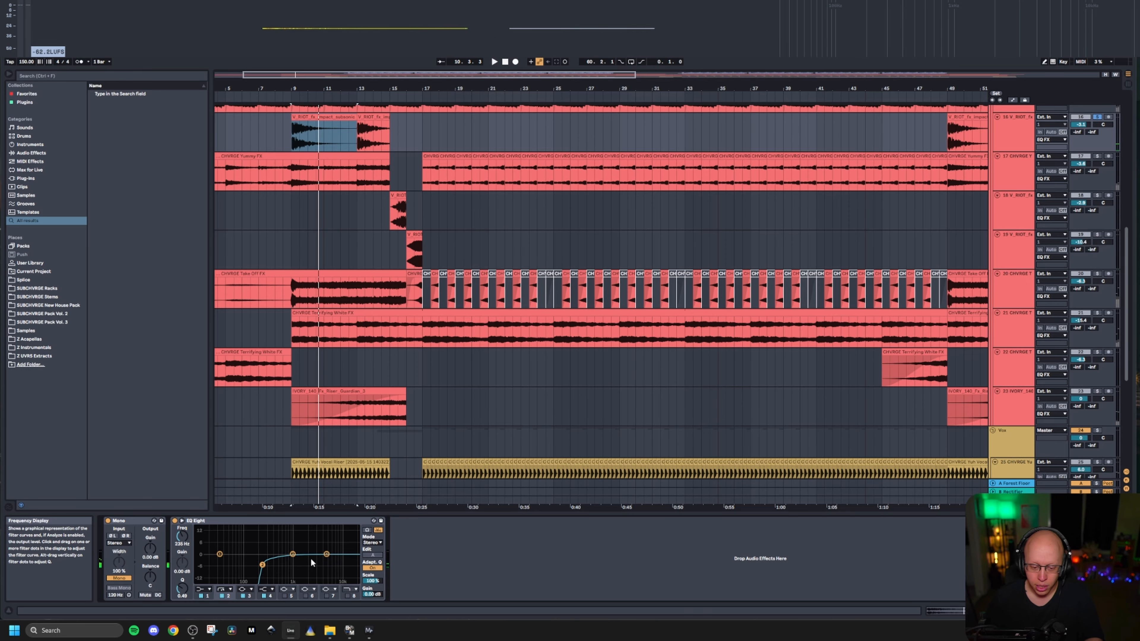
pyautogui.press('space')
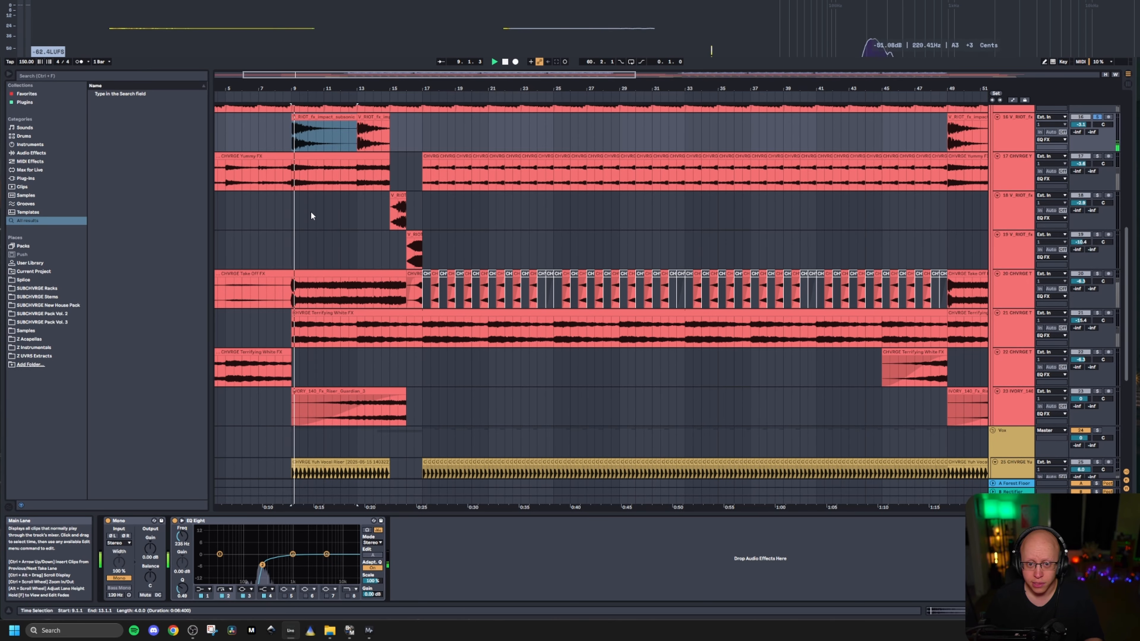
# Step: Solo track 23 and play its IVORY_140_Fx_Riser_Guardian_3 clip from bar 9, jumping ahead to bar 14.3
pyautogui.scroll(-3, 554, 286)
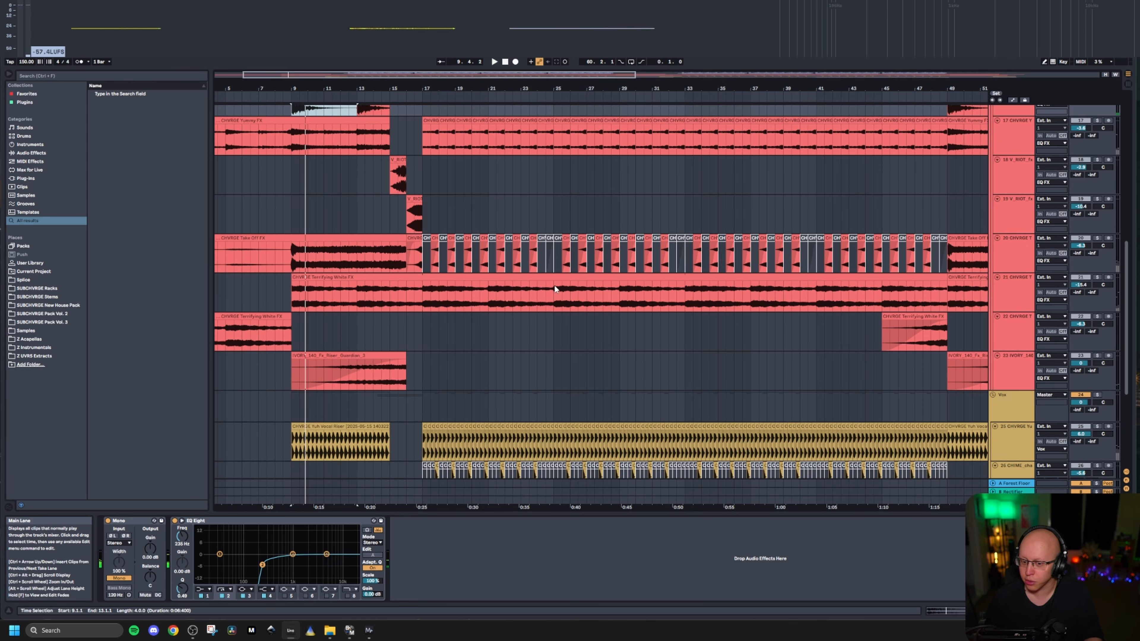
pyautogui.click(352, 267)
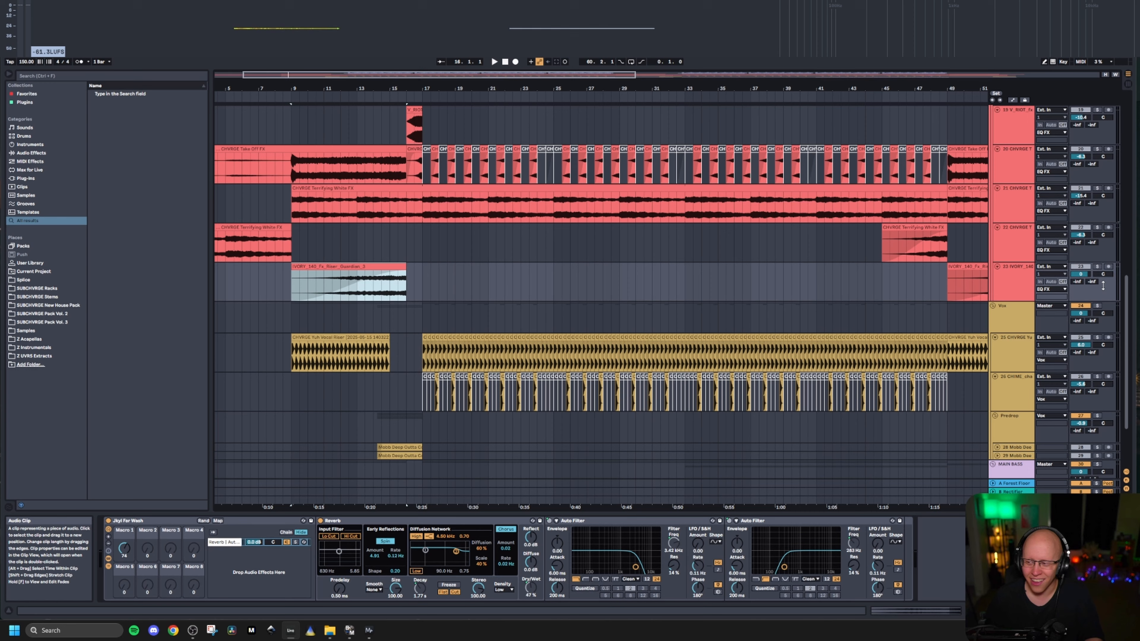
pyautogui.click(1098, 266)
pyautogui.click(384, 265)
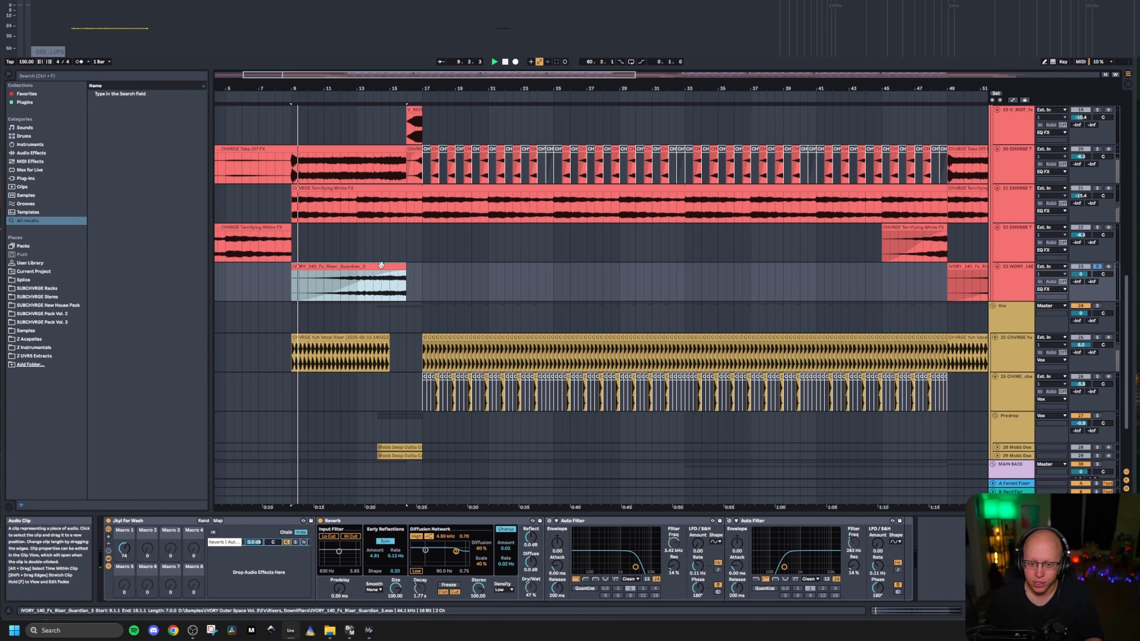
pyautogui.click(382, 245)
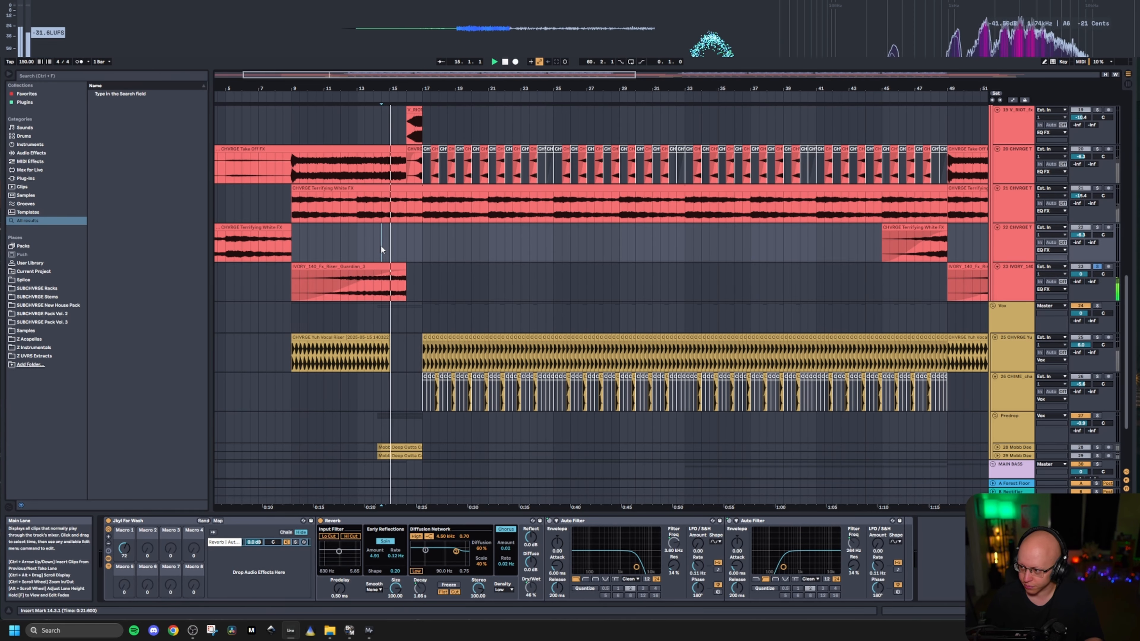
# Step: Solo track 13 and play its CHVRGE riser clip from bar 13 to the clip's end
pyautogui.scroll(7, 332, 272)
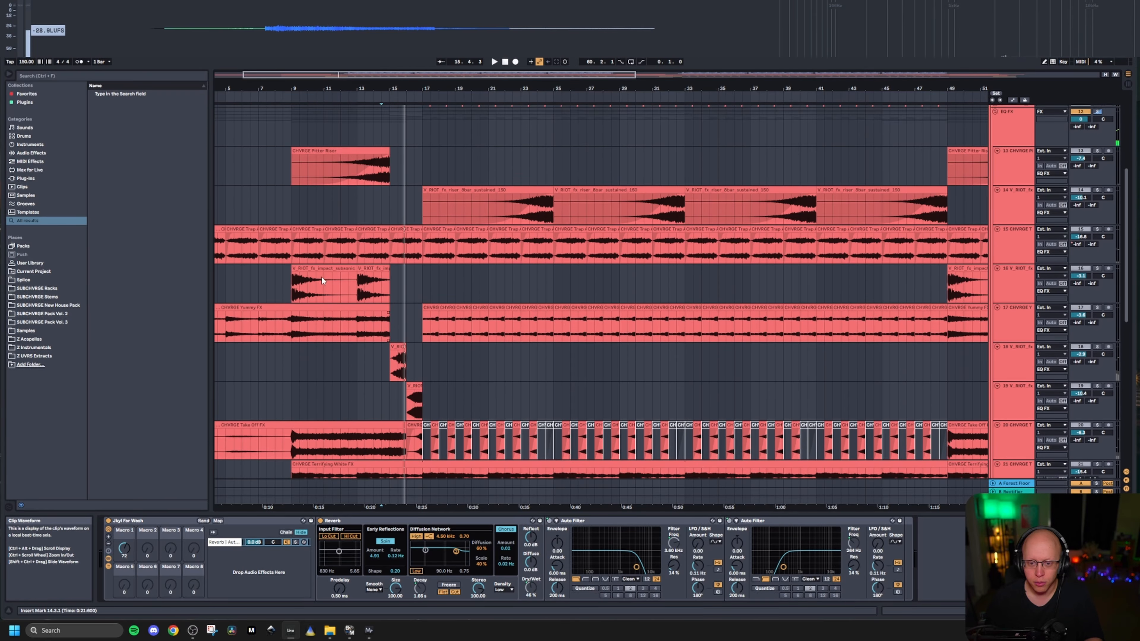
pyautogui.scroll(3, 321, 276)
pyautogui.click(331, 248)
pyautogui.click(372, 234)
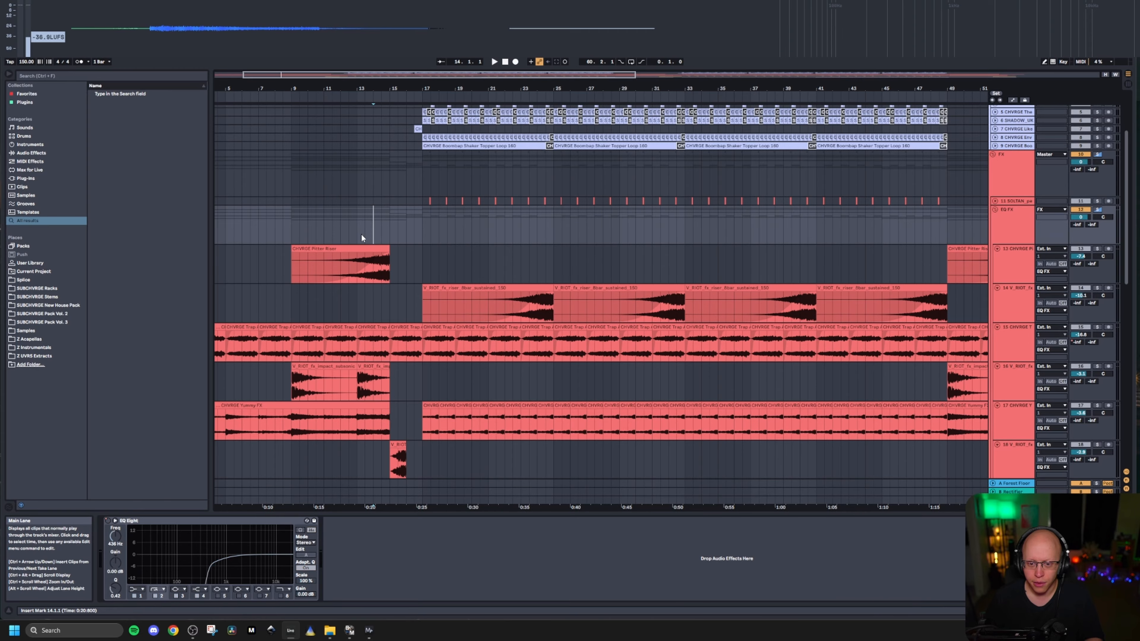
pyautogui.click(1098, 249)
pyautogui.press('space')
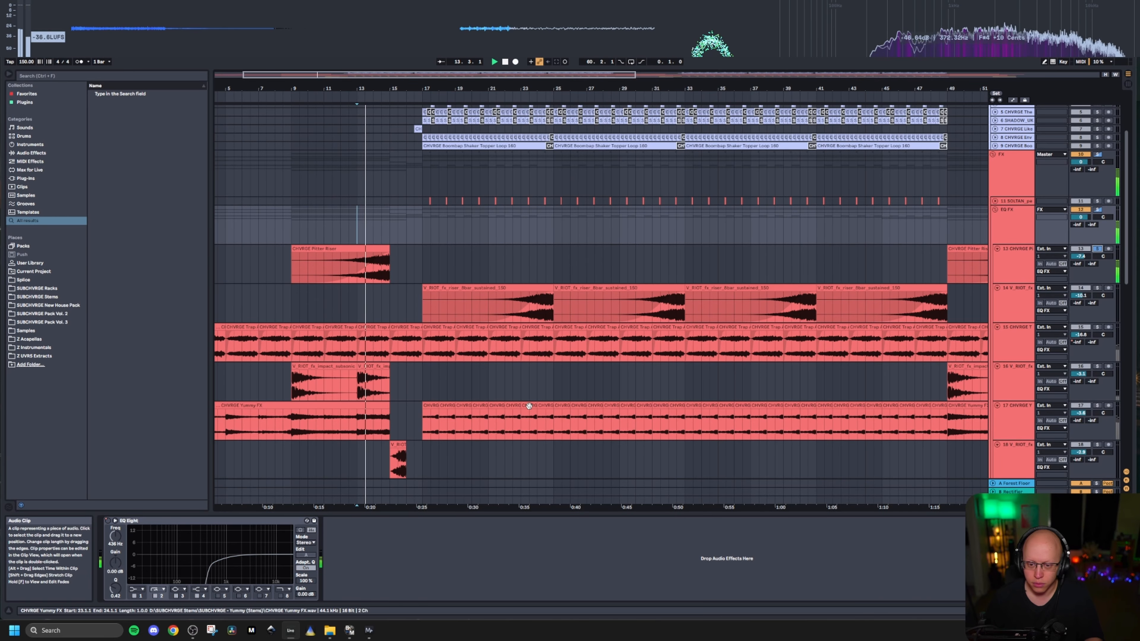
pyautogui.scroll(-8, 337, 327)
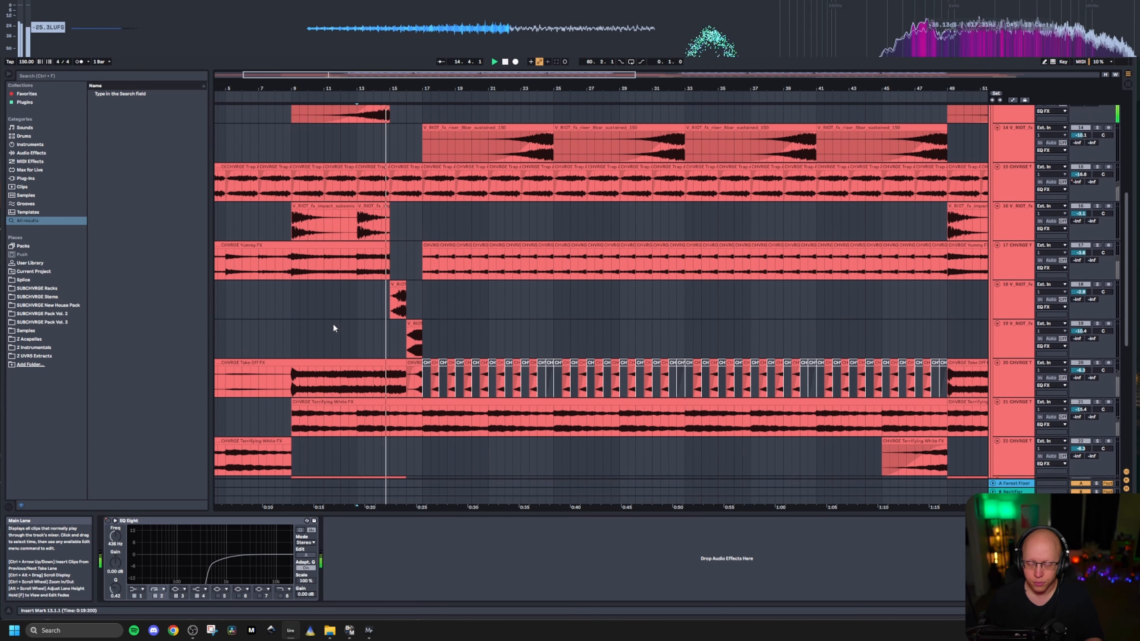
pyautogui.scroll(-6, 329, 325)
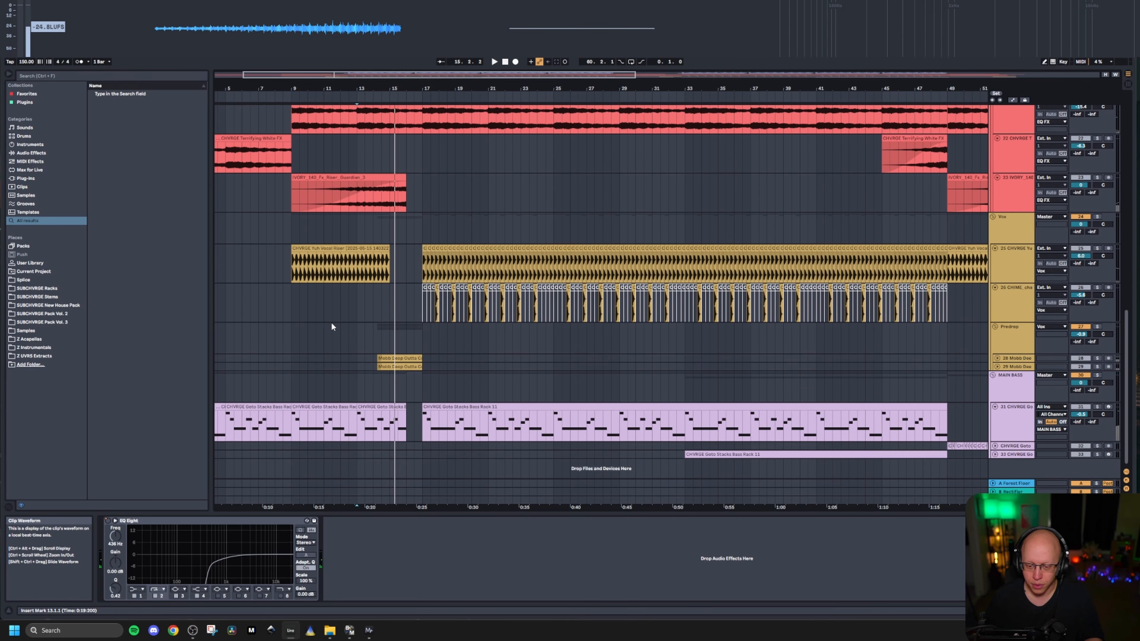
# Step: Review the stacked FX tracks around the bar 9 buildup and display track 20's Auto Chopper rack
pyautogui.scroll(10, 351, 310)
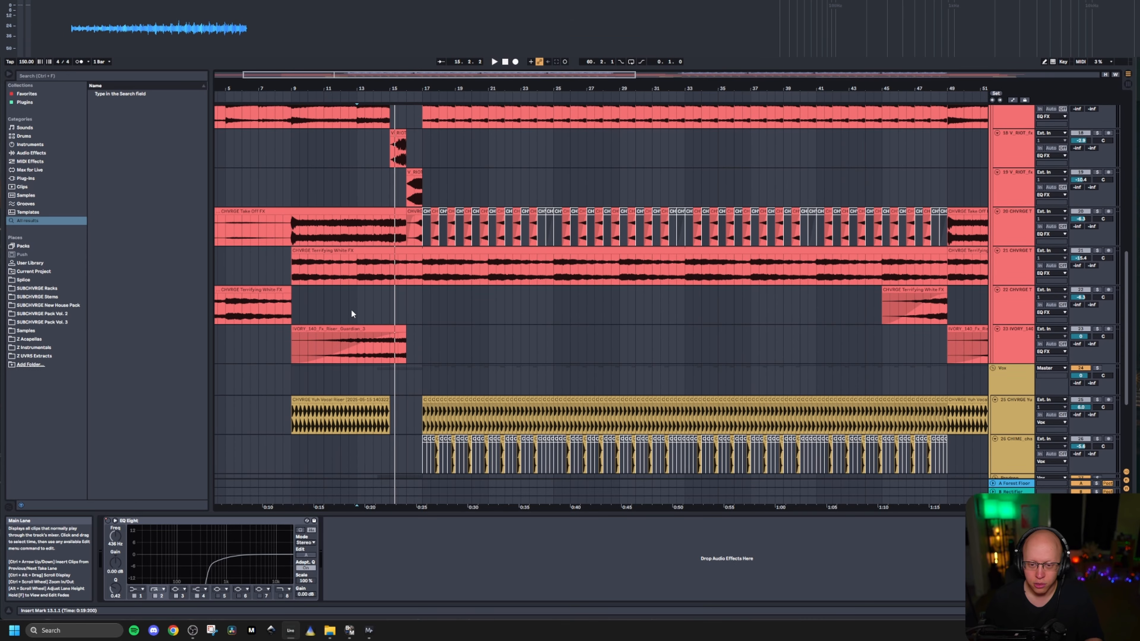
pyautogui.scroll(6, 351, 297)
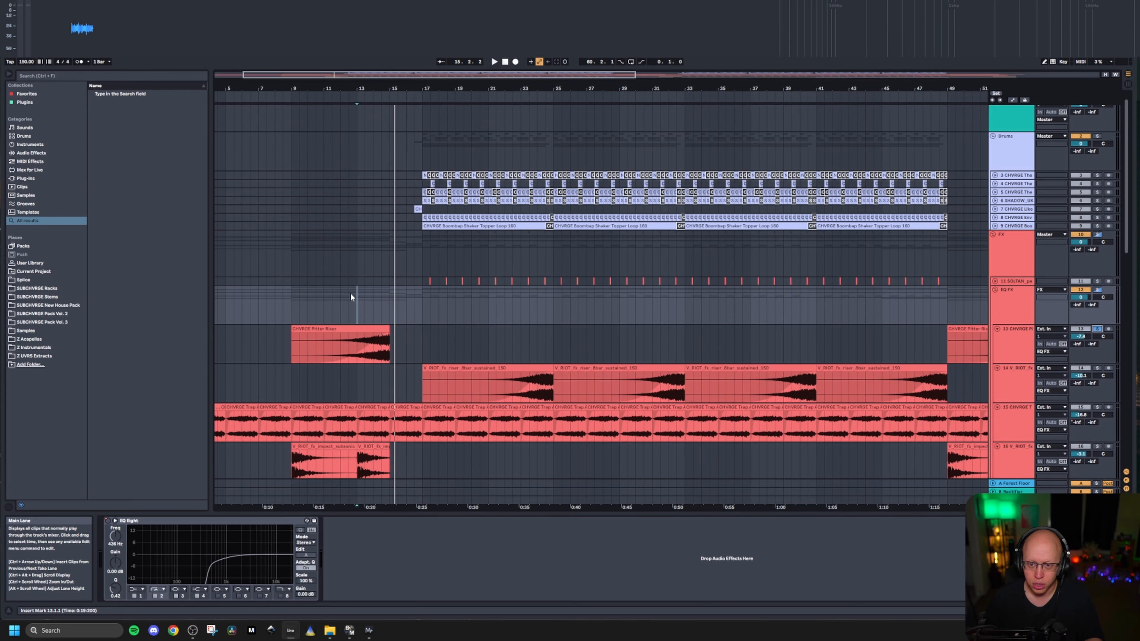
pyautogui.scroll(-3, 350, 292)
pyautogui.scroll(-4, 349, 297)
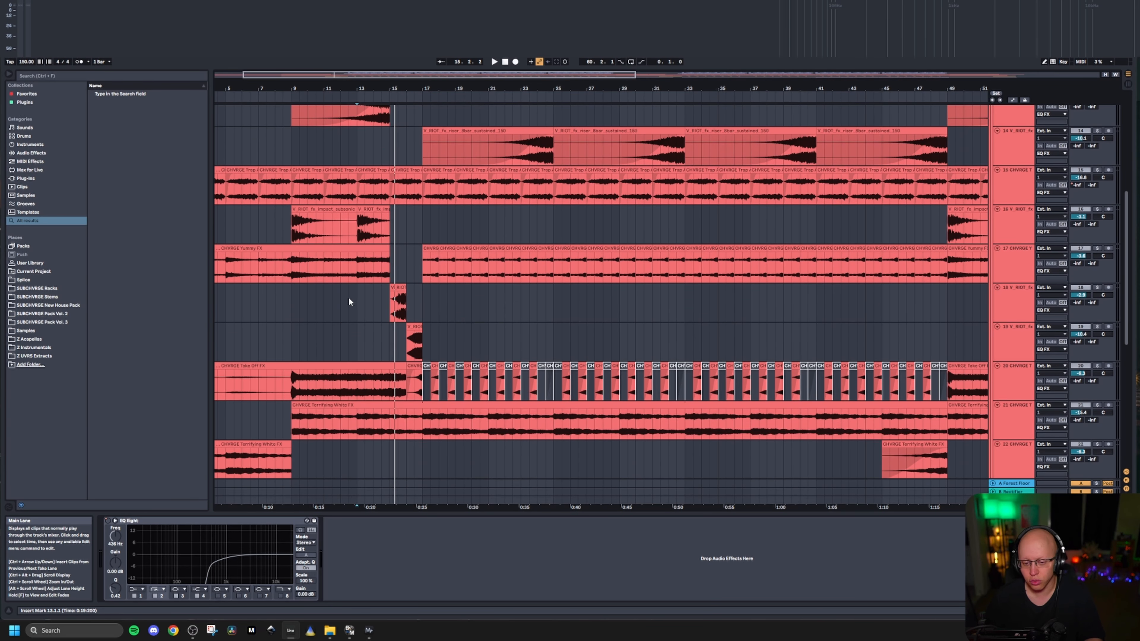
pyautogui.scroll(-2, 314, 314)
pyautogui.click(292, 313)
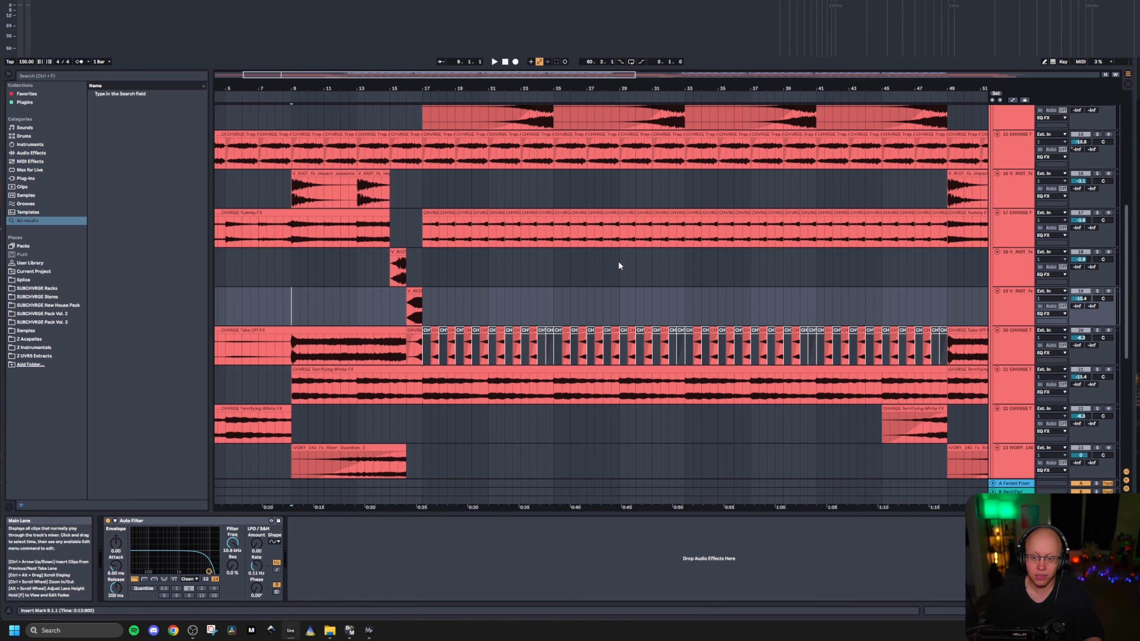
pyautogui.click(1028, 344)
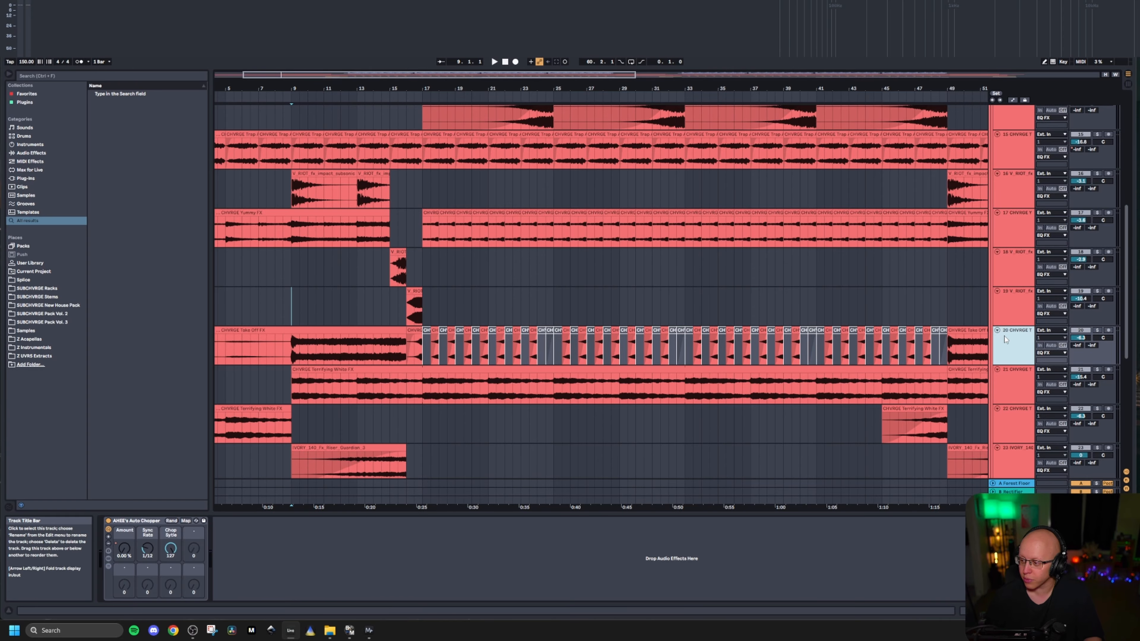
# Step: Collapse FX tracks 13 to 23 and save the current Set
pyautogui.hotkey('ctrl', 'a')
pyautogui.click(998, 331)
pyautogui.click(673, 175)
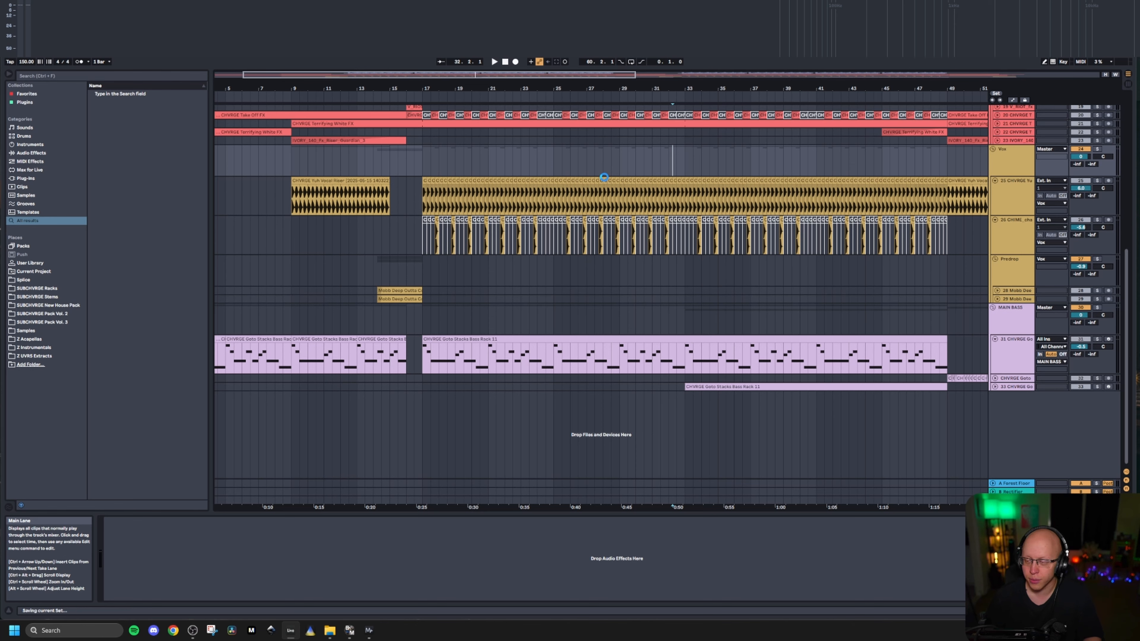
# Step: Turn off the solo on track 13 and play the full mix from bar 14.3 into the drop at bar 17
pyautogui.scroll(4, 553, 193)
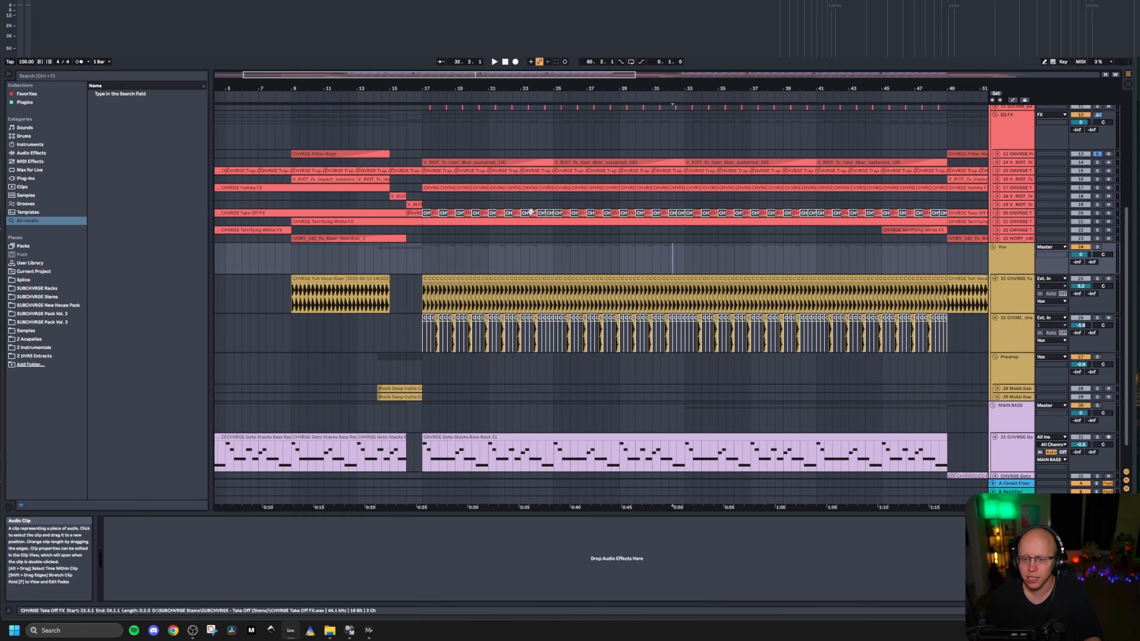
pyautogui.scroll(5, 297, 152)
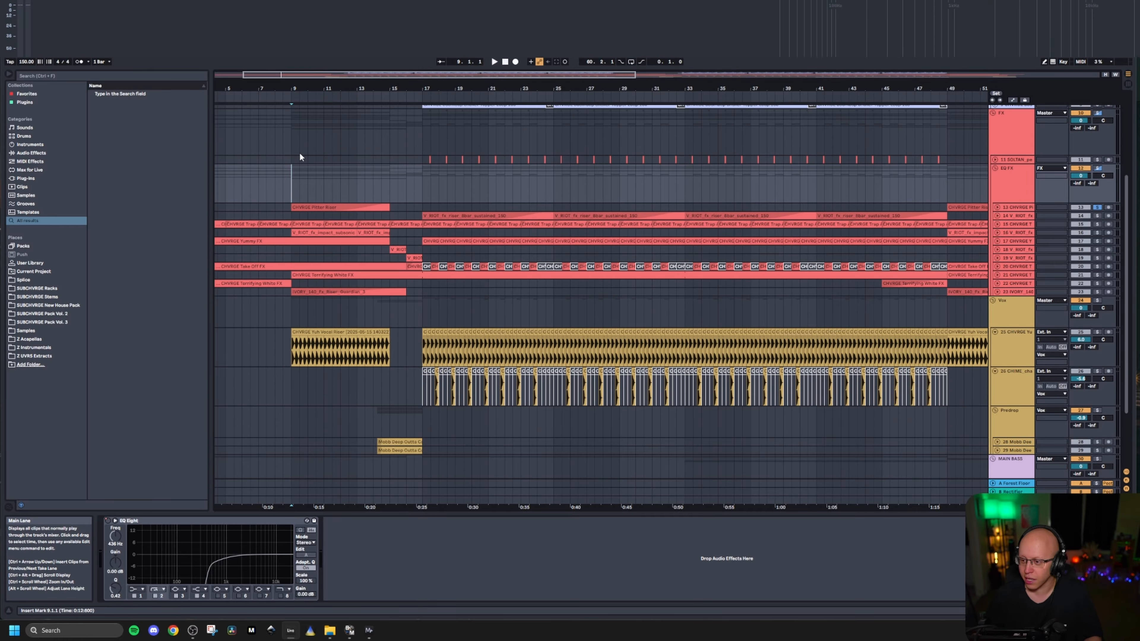
pyautogui.scroll(2, 278, 283)
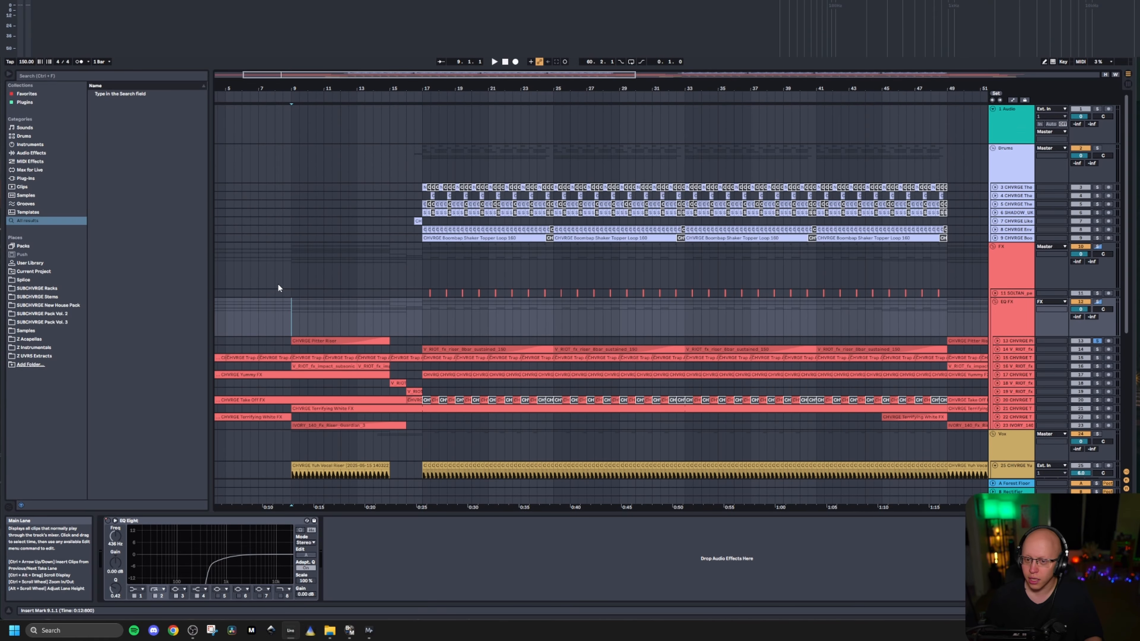
pyautogui.scroll(-4, 290, 274)
pyautogui.click(386, 366)
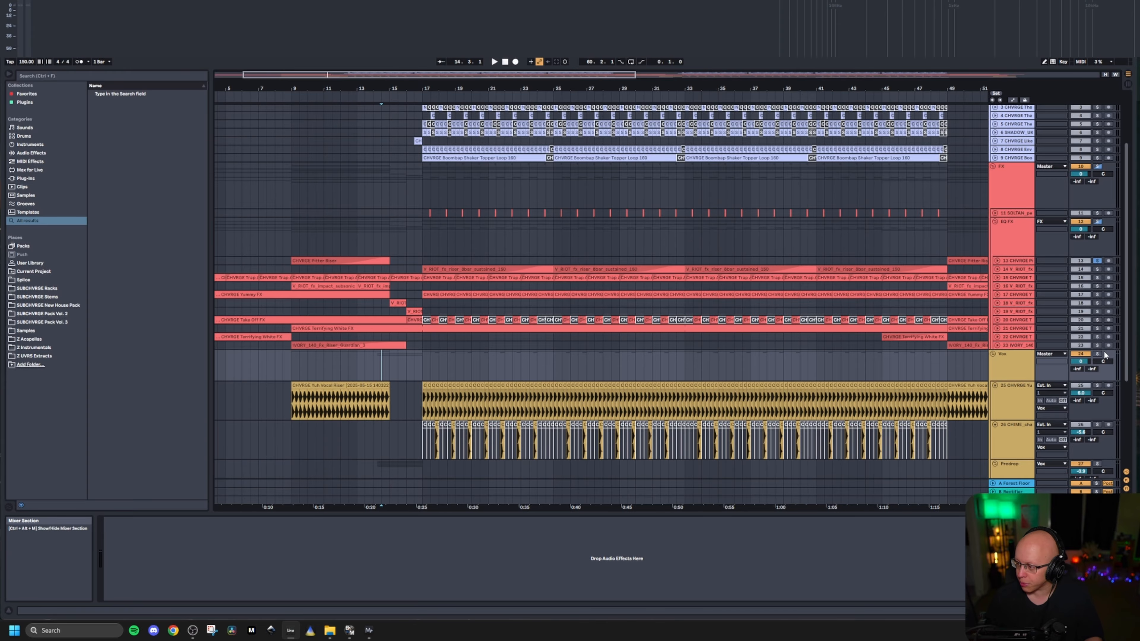
pyautogui.click(1097, 260)
pyautogui.click(378, 367)
pyautogui.press('space')
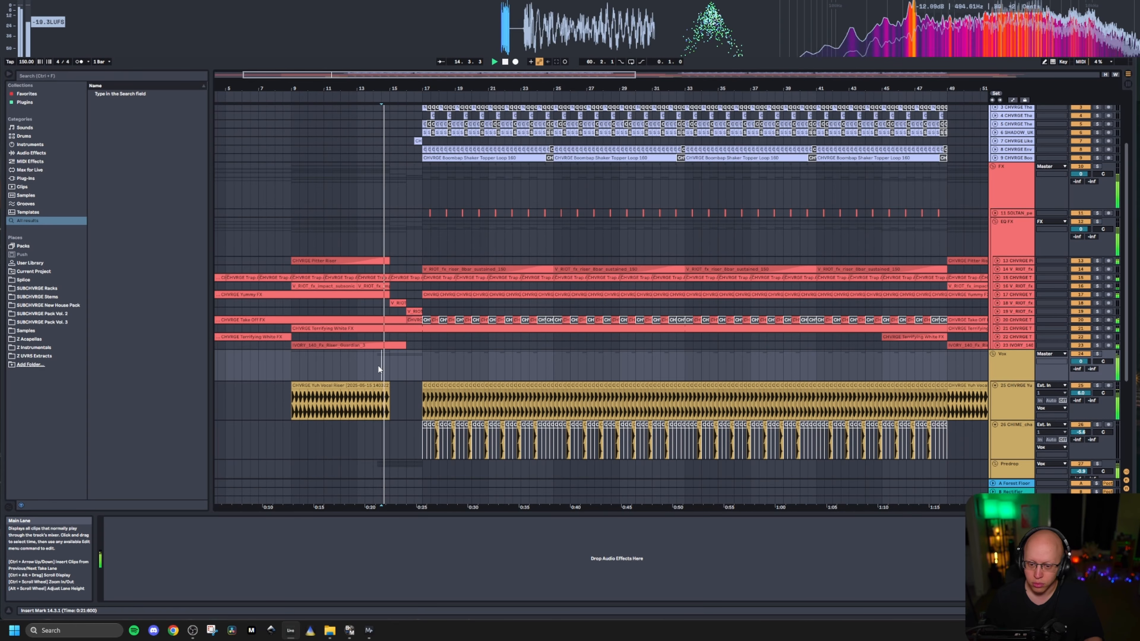
pyautogui.scroll(-4, 381, 375)
pyautogui.scroll(-1, 380, 378)
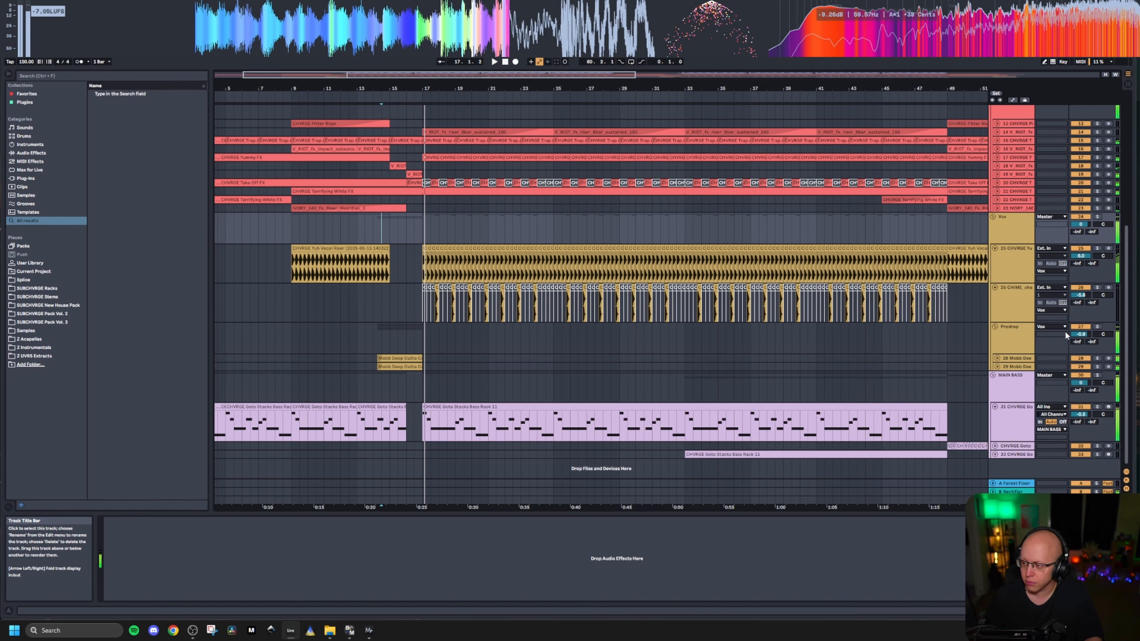
# Step: Stop the full mix, solo the Predrop vocal group and play it from bar 14.3
pyautogui.press('space')
pyautogui.click(1097, 327)
pyautogui.press('space')
# Step: Unfold Mobb Deep vocal tracks 28 and 29 and display the Predrop group's device chain
pyautogui.click(998, 358)
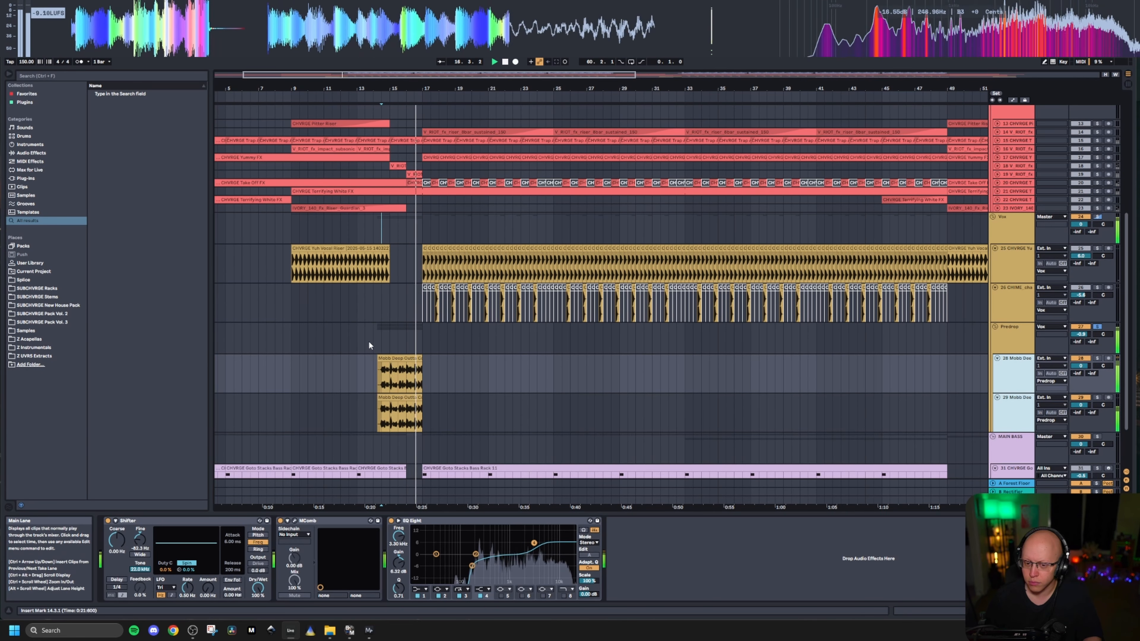
pyautogui.scroll(-5, 369, 340)
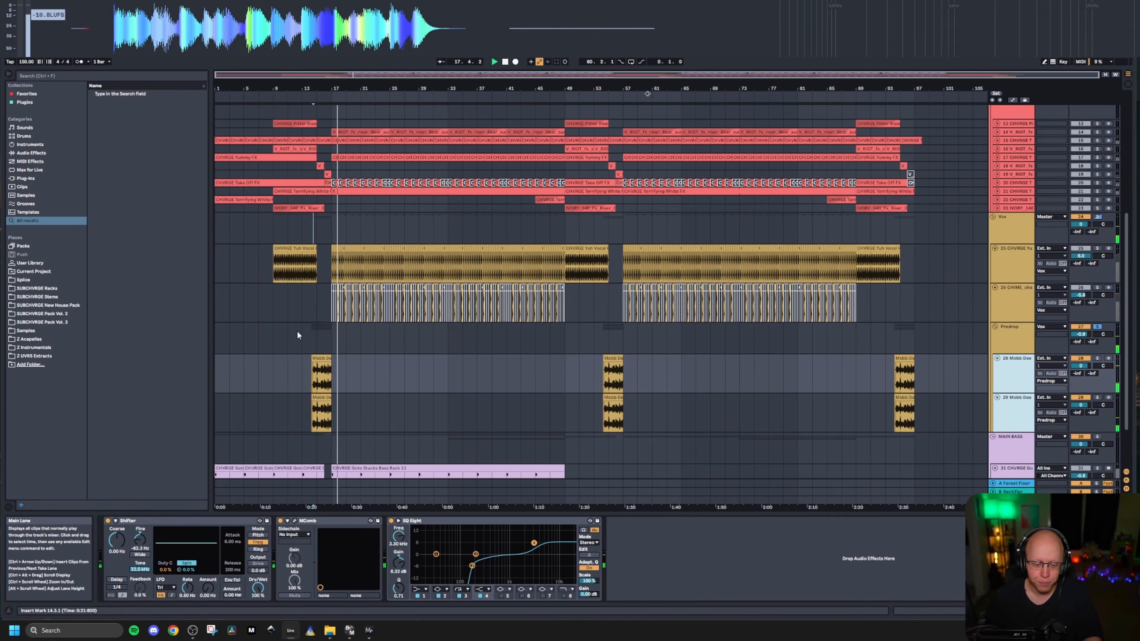
pyautogui.click(1019, 340)
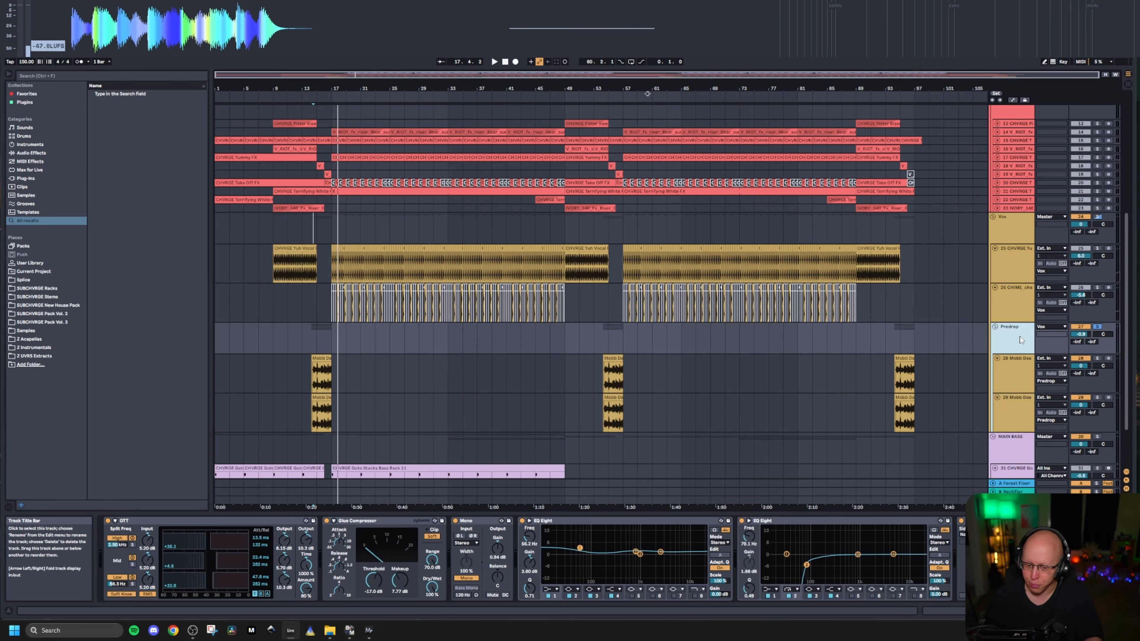
# Step: Go through the OTT, Glue Compressor, Mono and first EQ Eight devices in the Predrop group's chain
pyautogui.click(135, 522)
pyautogui.click(368, 521)
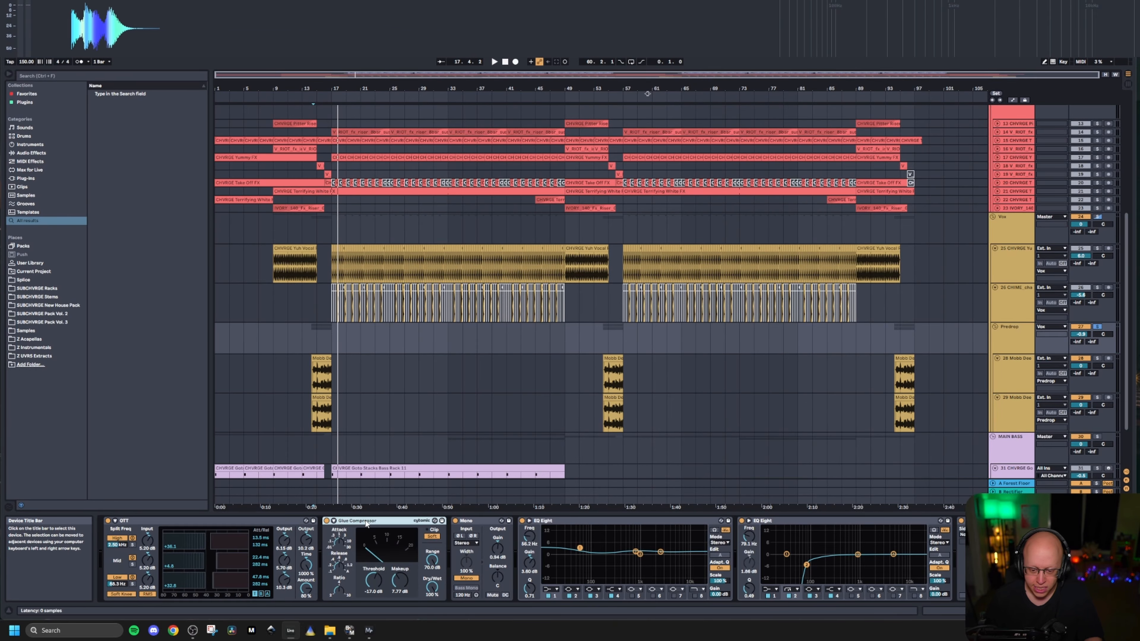
pyautogui.click(477, 522)
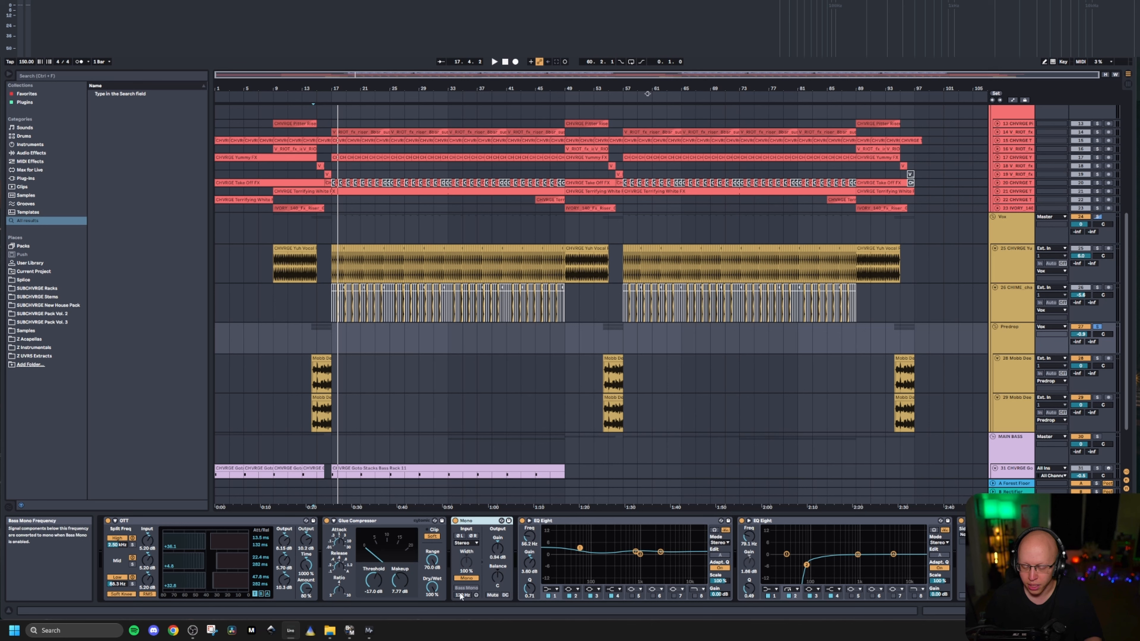
pyautogui.click(584, 554)
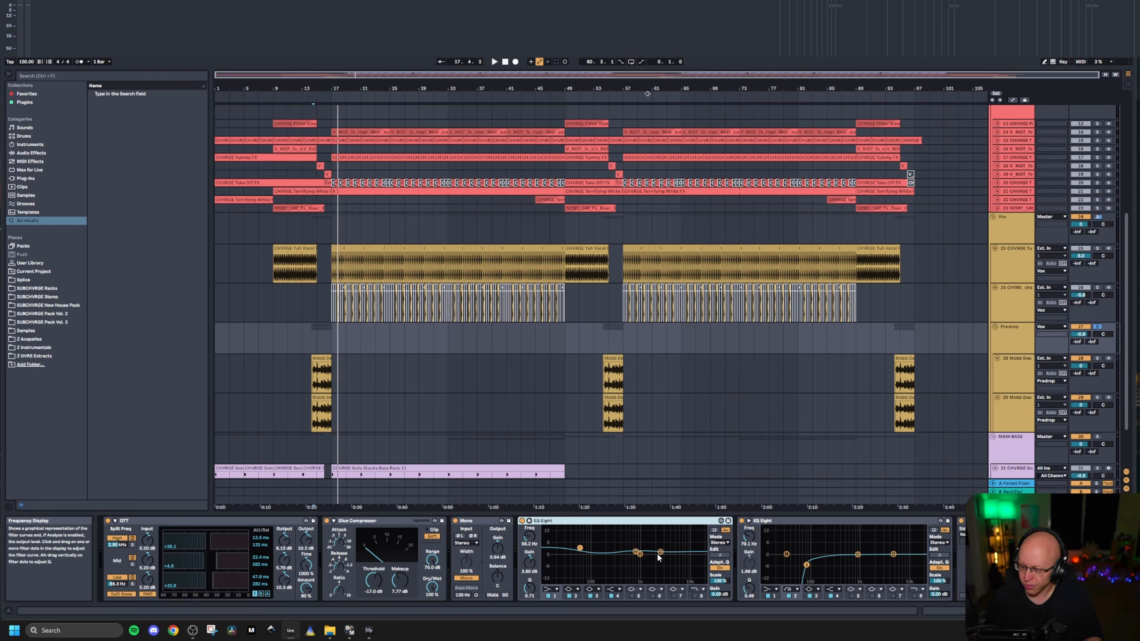
# Step: Fold both EQ Eight devices in the Predrop chain, view the GClip plug-in window and close it
pyautogui.doubleClick(560, 523)
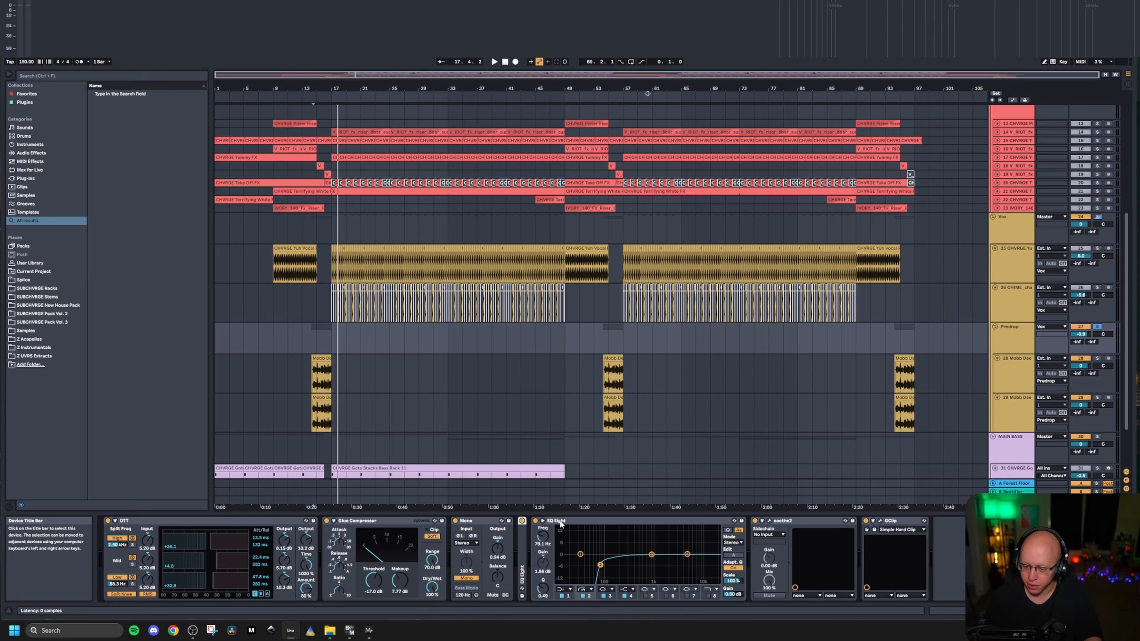
pyautogui.doubleClick(564, 522)
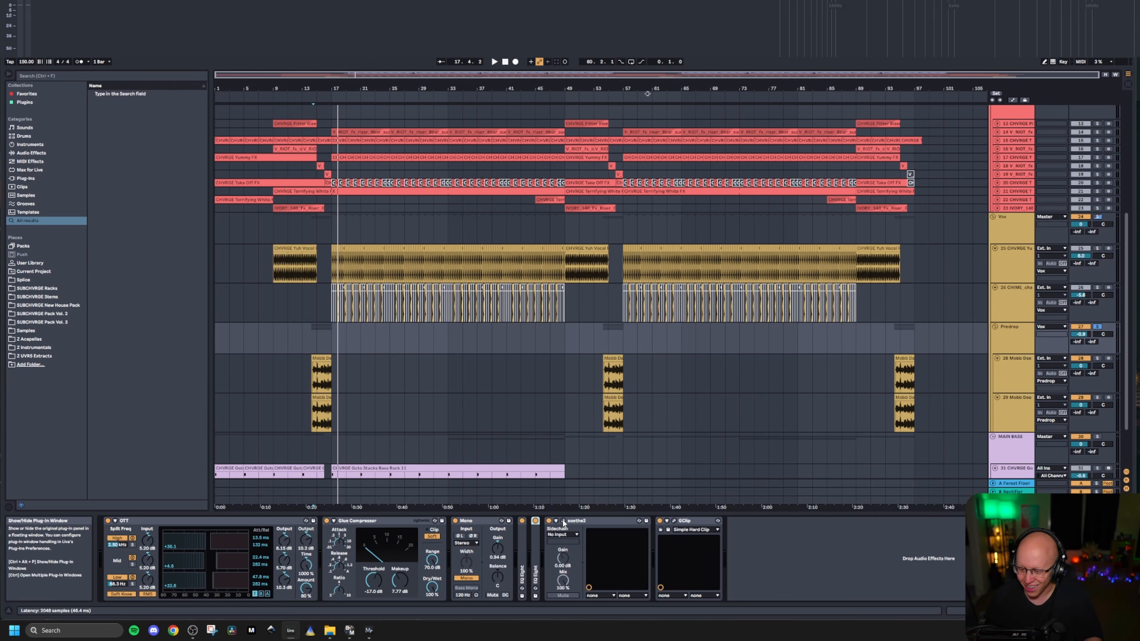
pyautogui.click(674, 521)
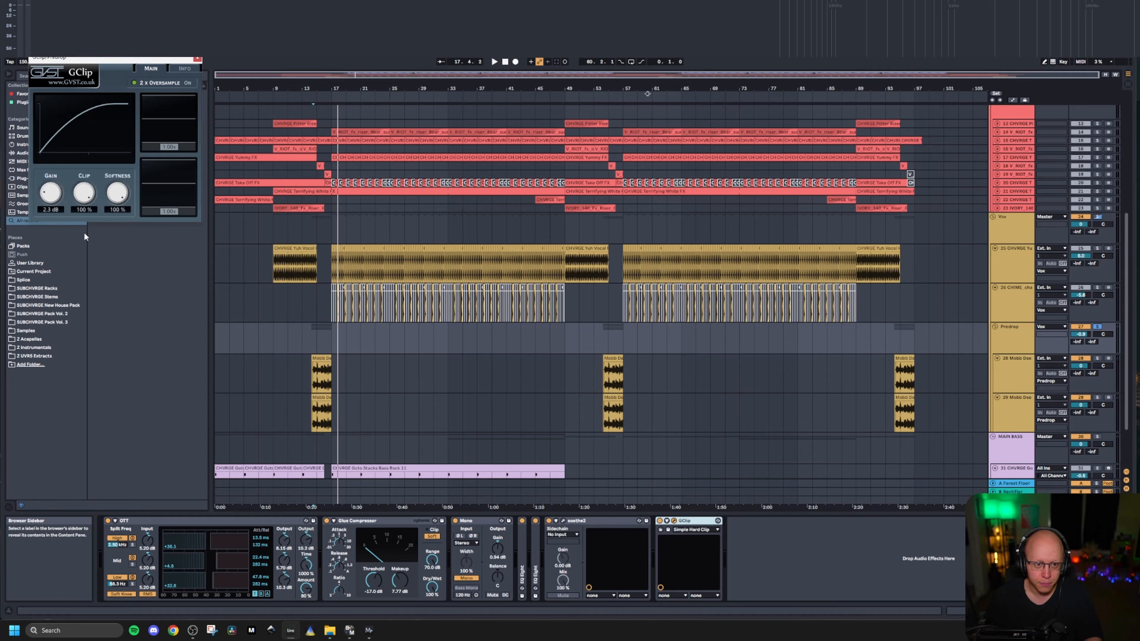
pyautogui.click(198, 59)
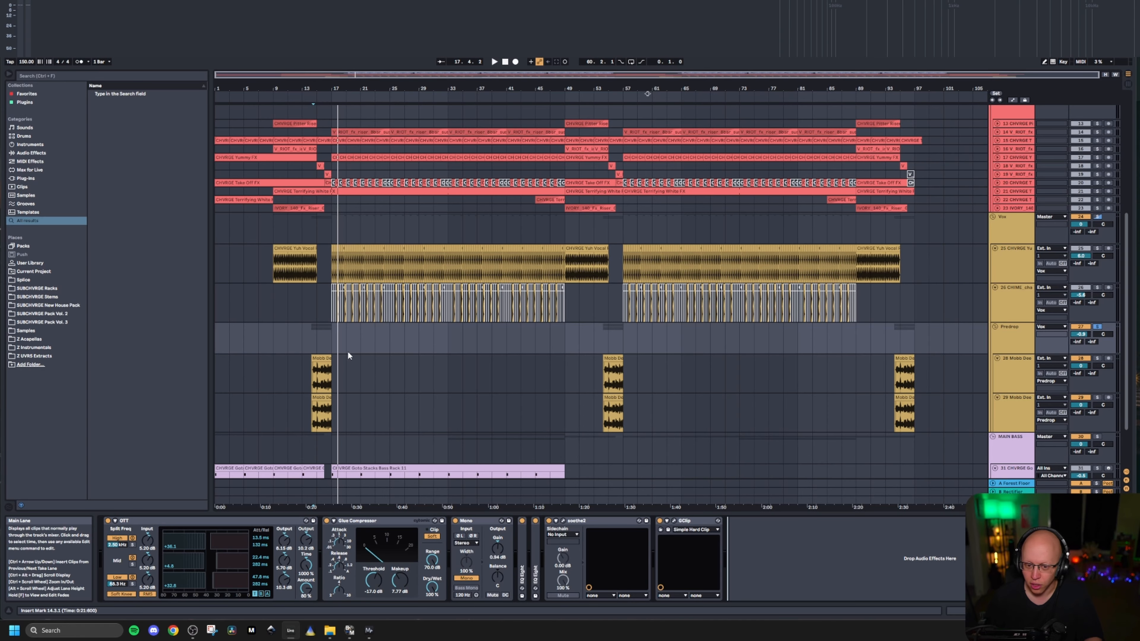
# Step: Display the device chains of Mobb Deep tracks 28 and 29 and open the MComb plug-in on track 28
pyautogui.click(317, 337)
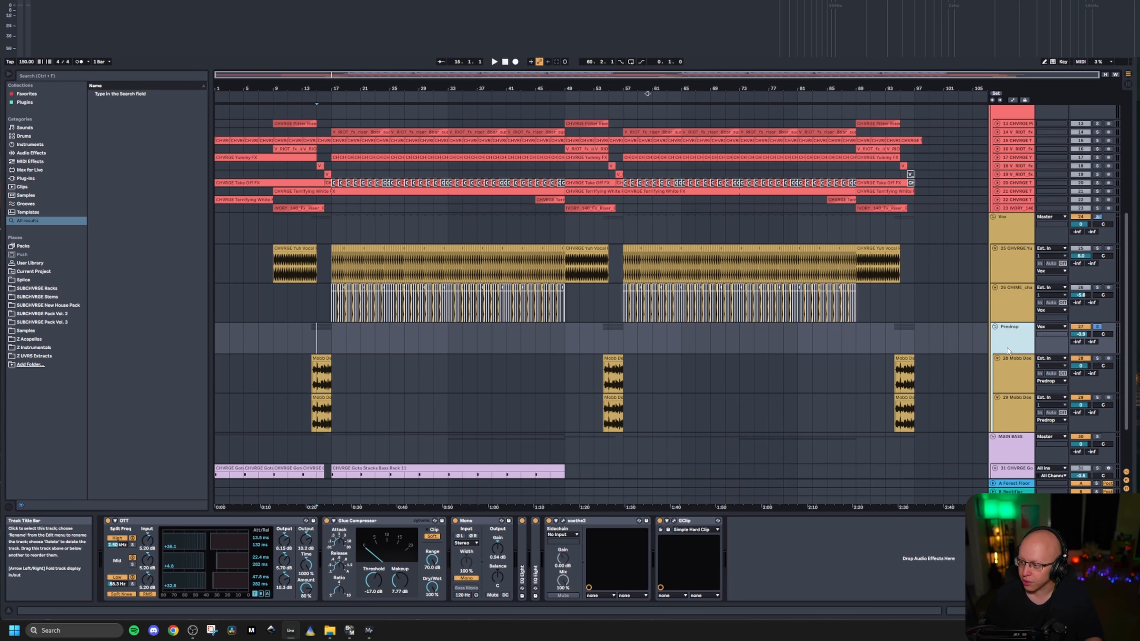
pyautogui.click(1010, 381)
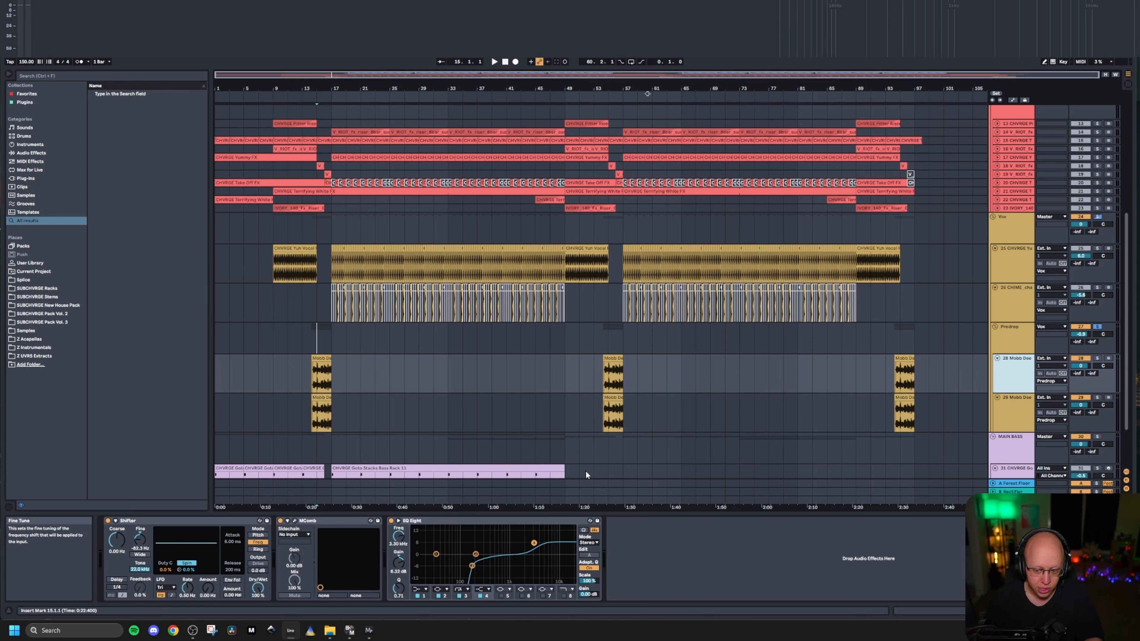
pyautogui.click(1013, 418)
pyautogui.click(1016, 378)
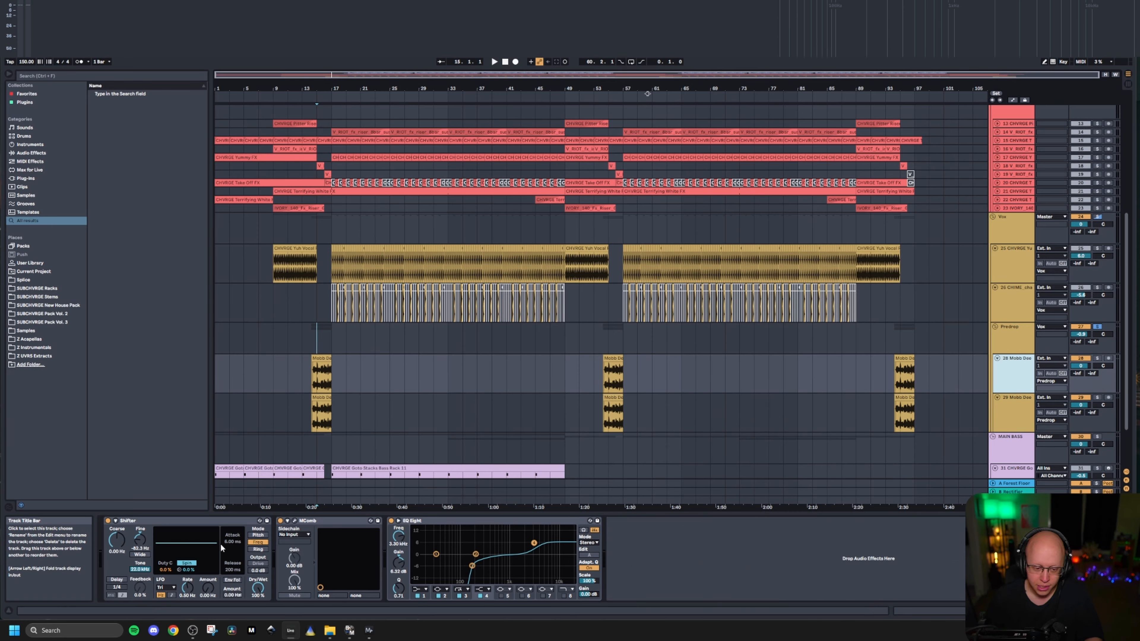
pyautogui.click(296, 522)
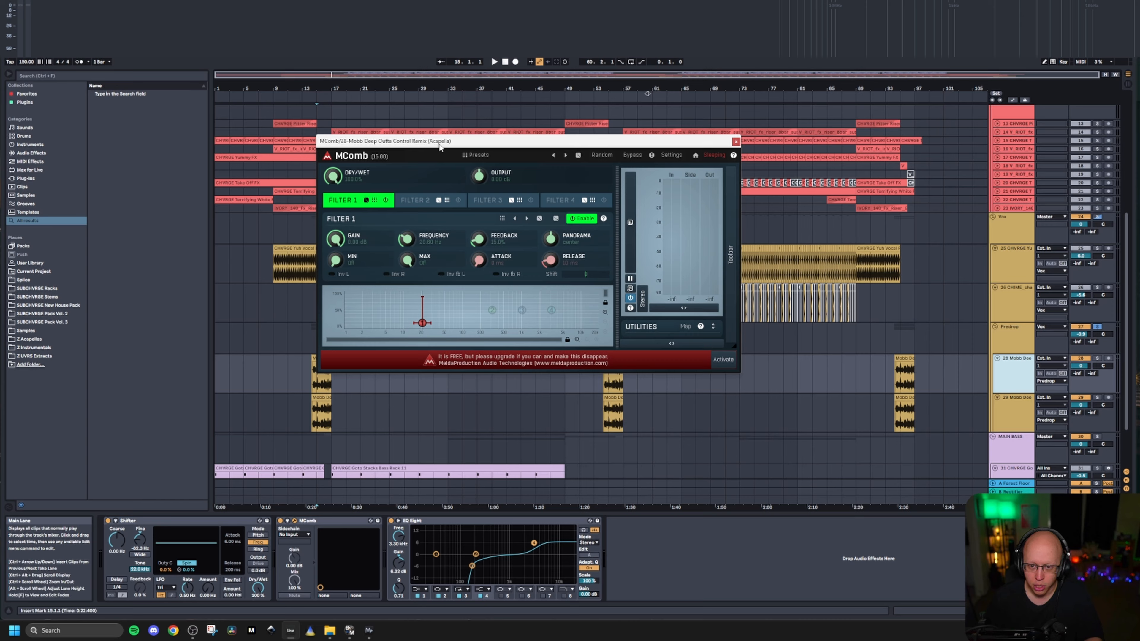
# Step: Audition the predrop vocals from bar 13 with track 28's MComb bypassed and from bar 14.3 with it re-enabled
pyautogui.click(309, 390)
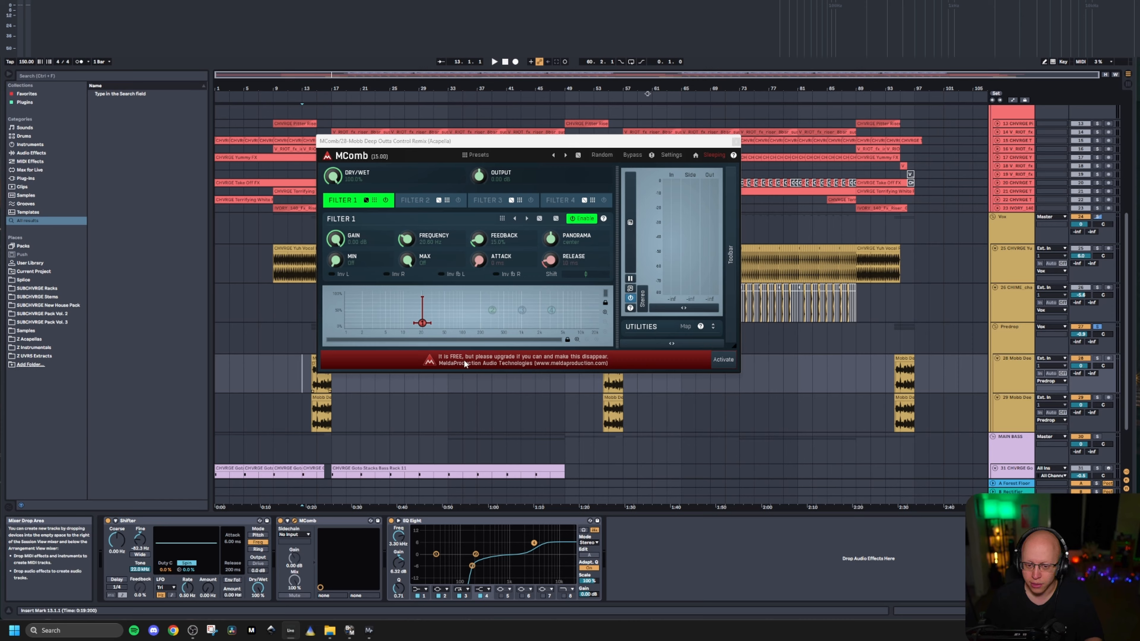
pyautogui.press('space')
pyautogui.click(280, 521)
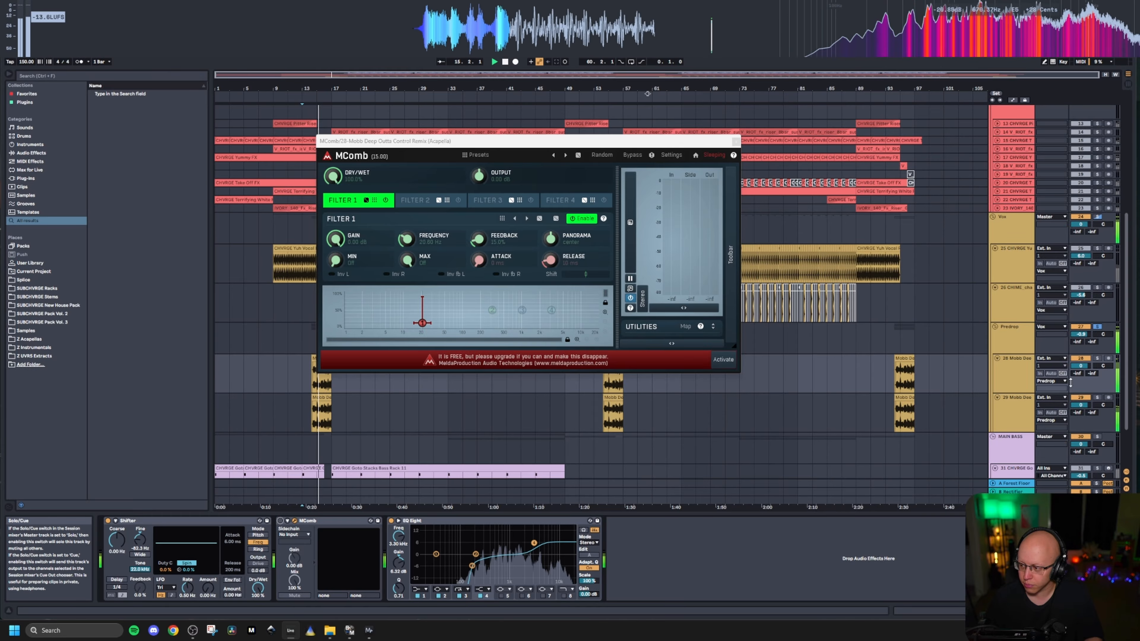
pyautogui.press('space')
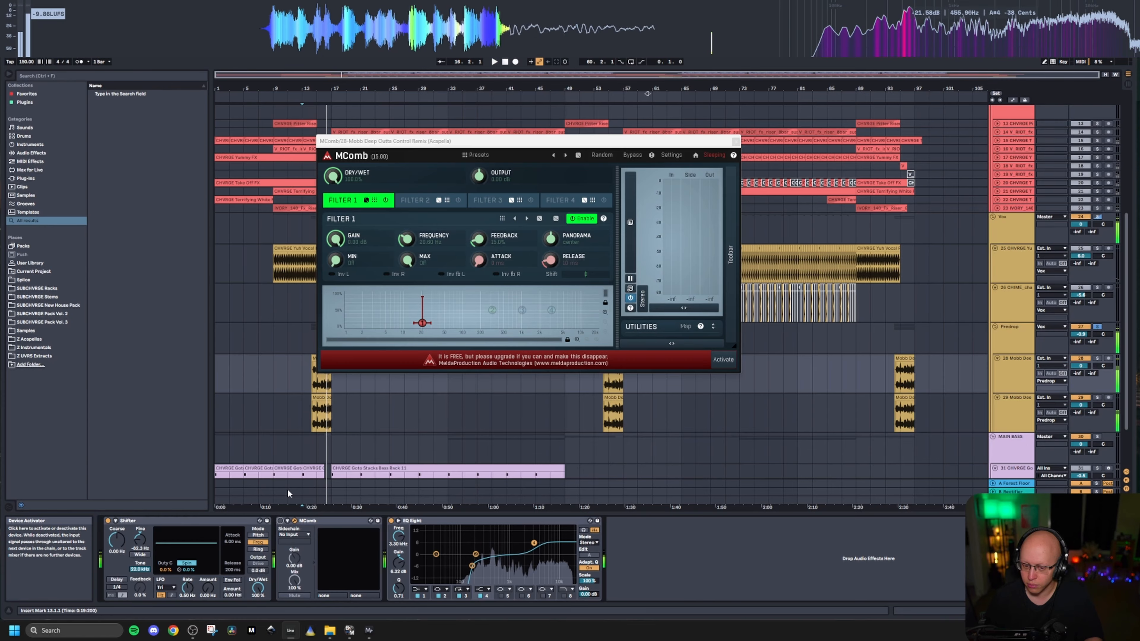
pyautogui.click(313, 384)
pyautogui.click(280, 521)
pyautogui.press('space')
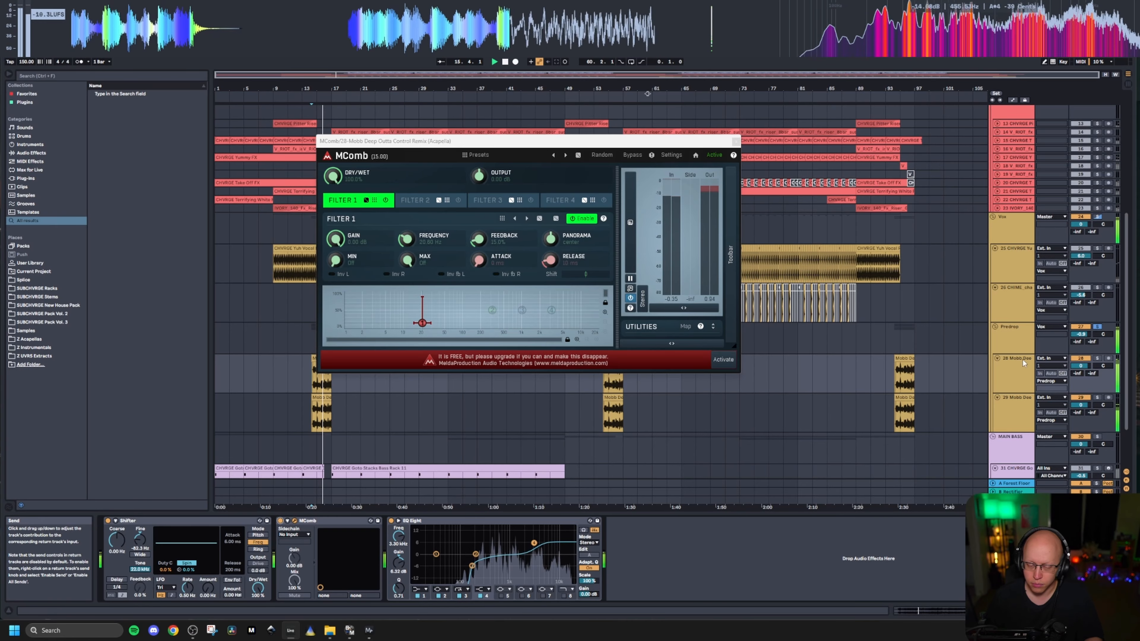
# Step: Display track 29's device chain and return to the Predrop group's chain
pyautogui.click(1018, 410)
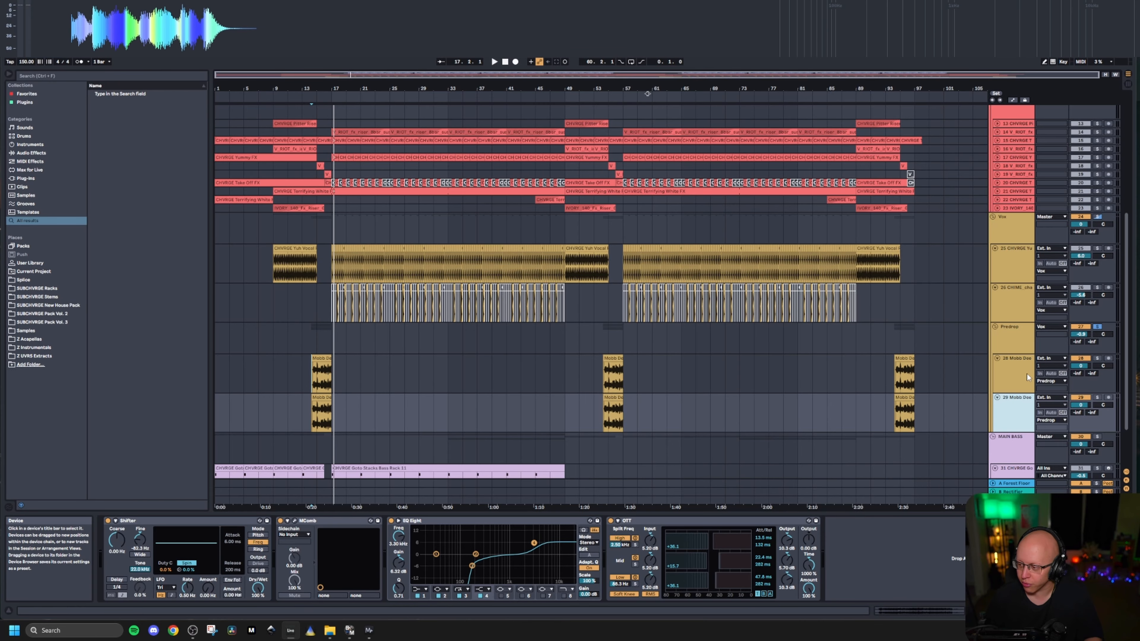
pyautogui.click(1017, 347)
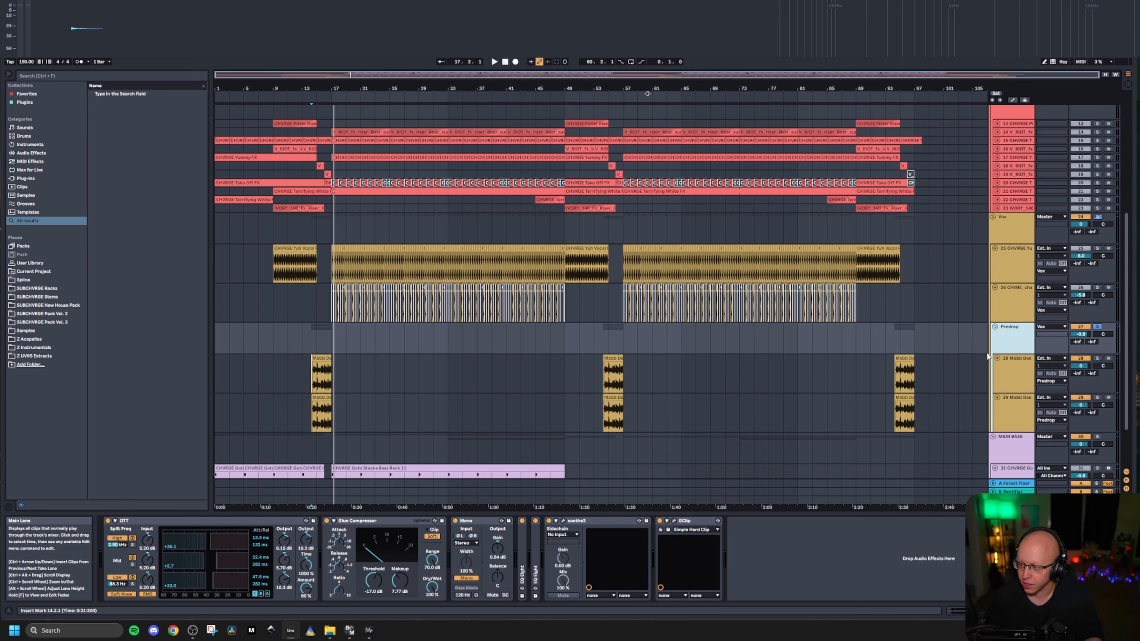
pyautogui.rightClick(1008, 337)
pyautogui.click(1000, 340)
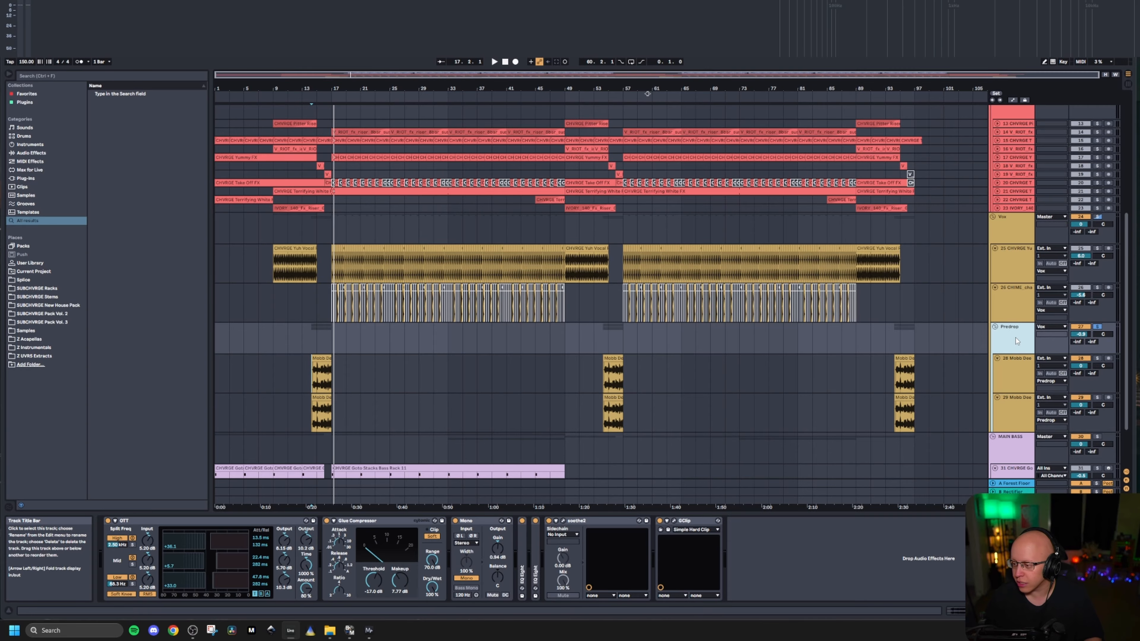
# Step: Turn off the Predrop solo and play the full mix from bar 17 while bringing the MAIN BASS tracks into view
pyautogui.click(798, 338)
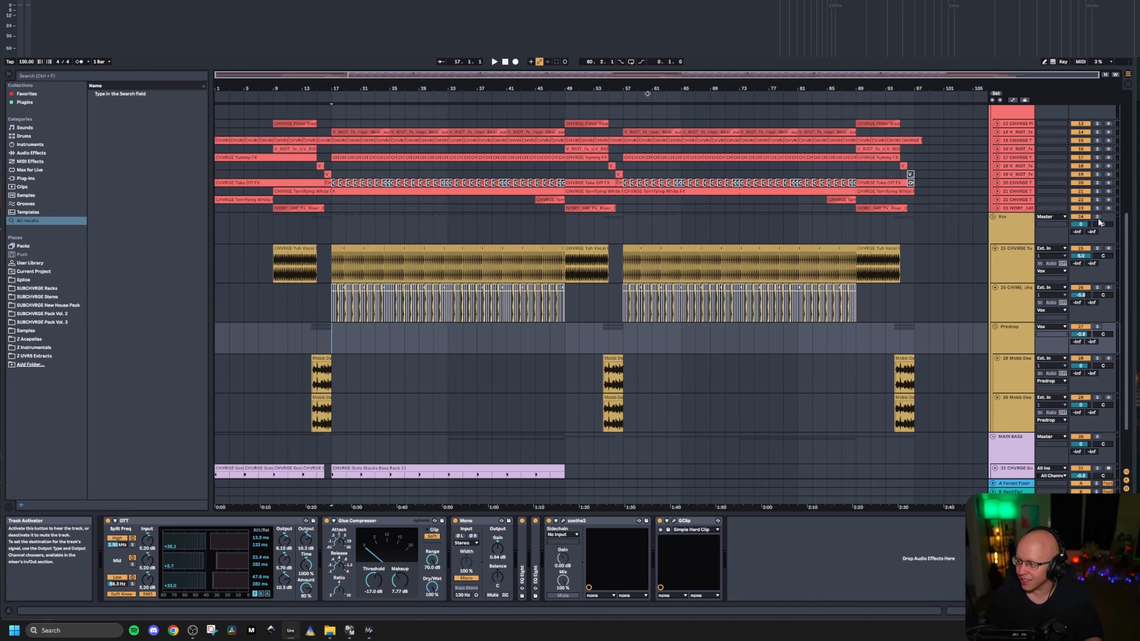
pyautogui.click(332, 222)
pyautogui.press('space')
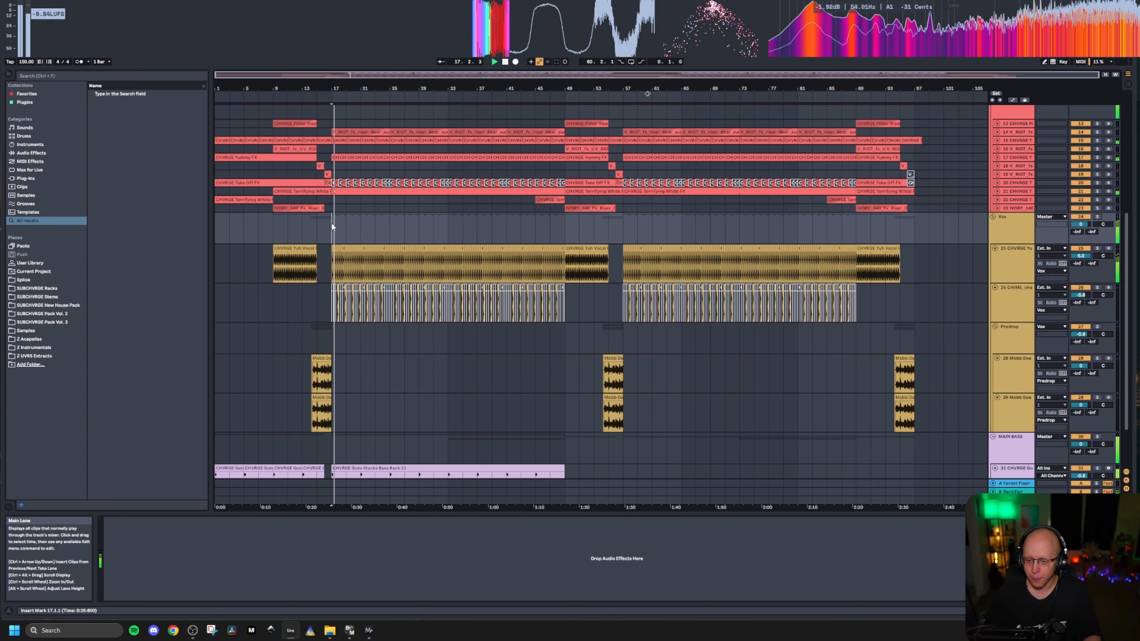
pyautogui.scroll(-2, 355, 318)
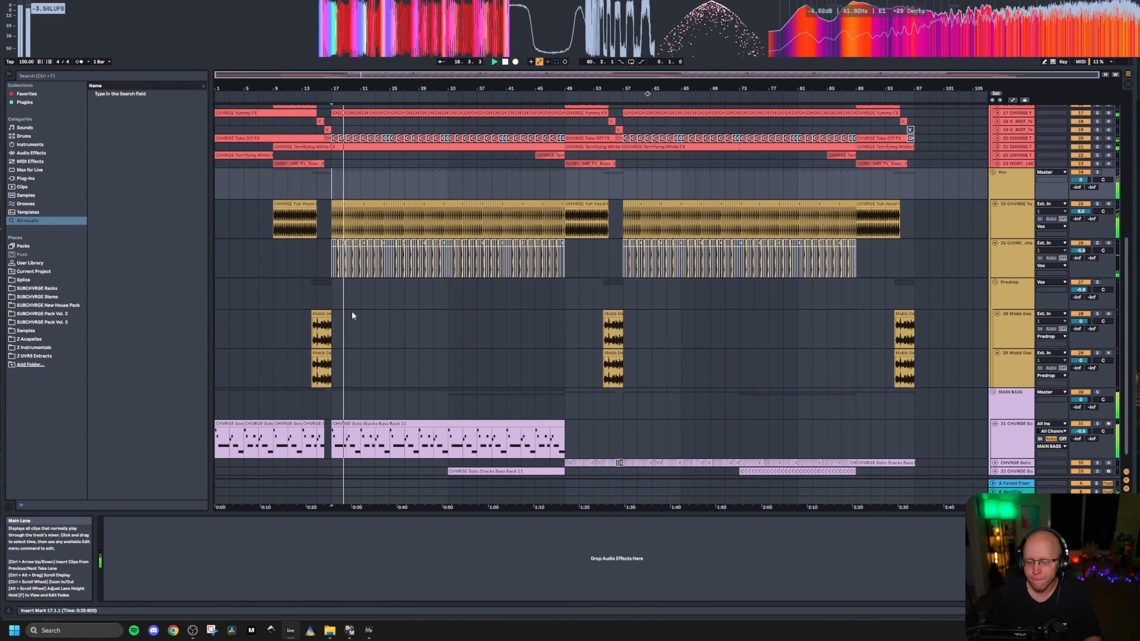
pyautogui.scroll(-1, 350, 310)
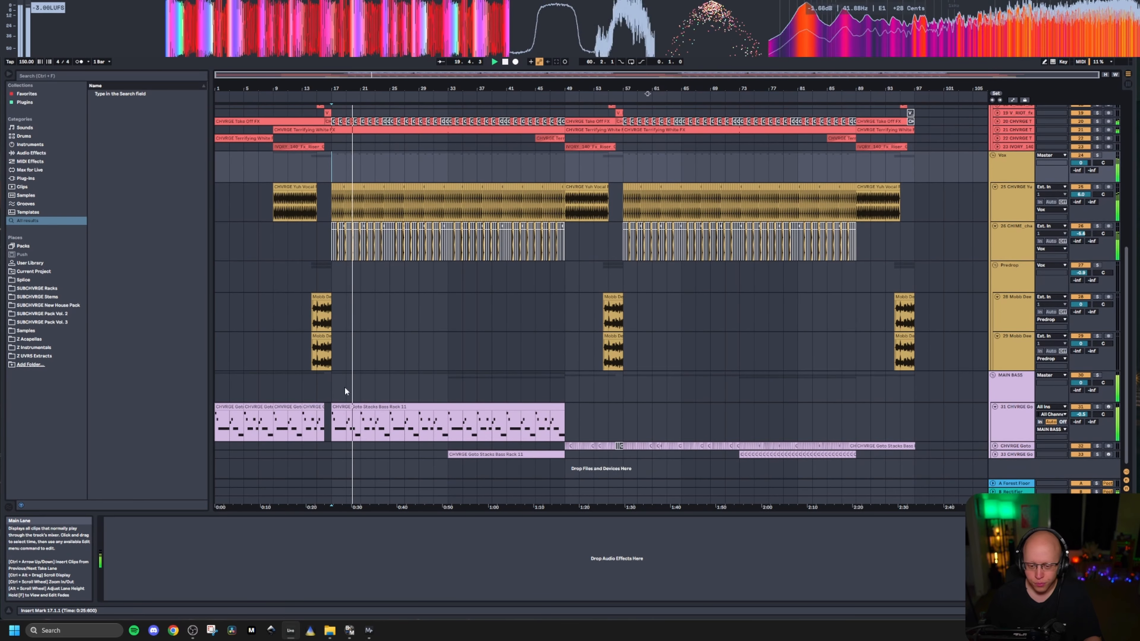
# Step: Display the device chain of MAIN BASS track 31 and open its Serum 2 window, moving it over the arrangement
pyautogui.click(993, 414)
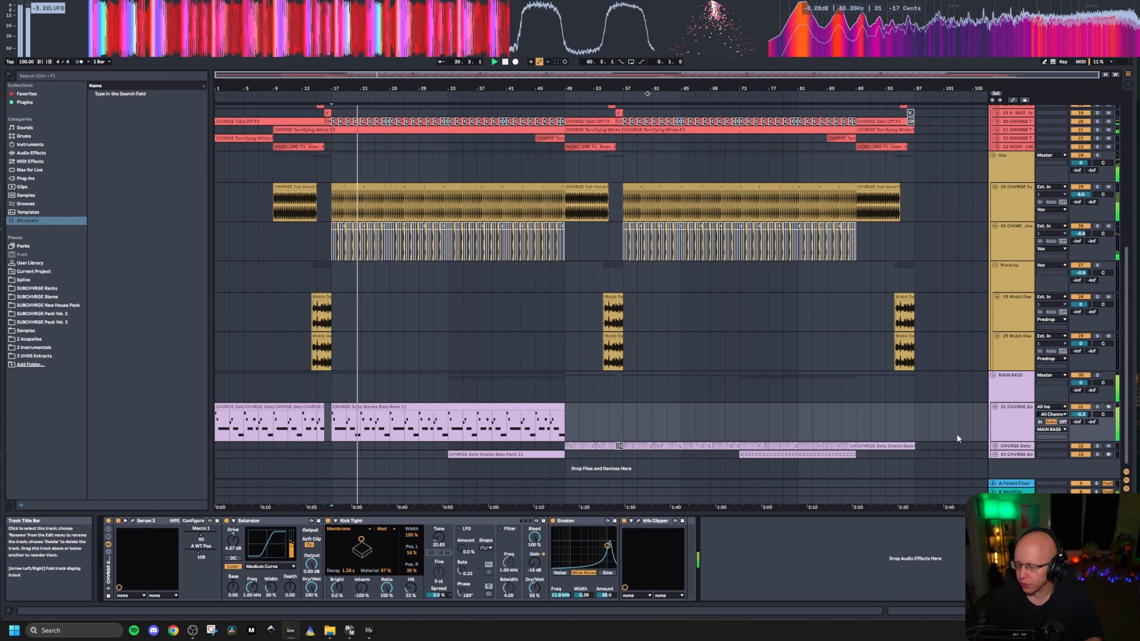
pyautogui.click(133, 520)
pyautogui.moveTo(449, 131); pyautogui.dragTo(384, 174)
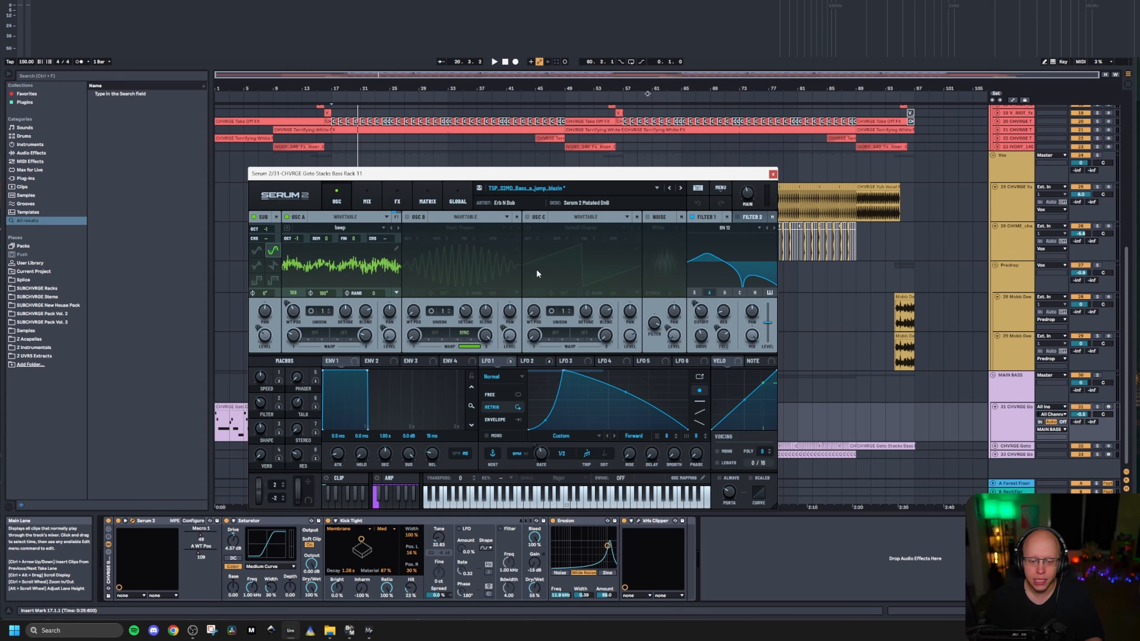
# Step: Look through Serum 2's OSC A wavetable list down to the Beeps folder of Glork Tables 2, and close the plug-in window
pyautogui.click(341, 227)
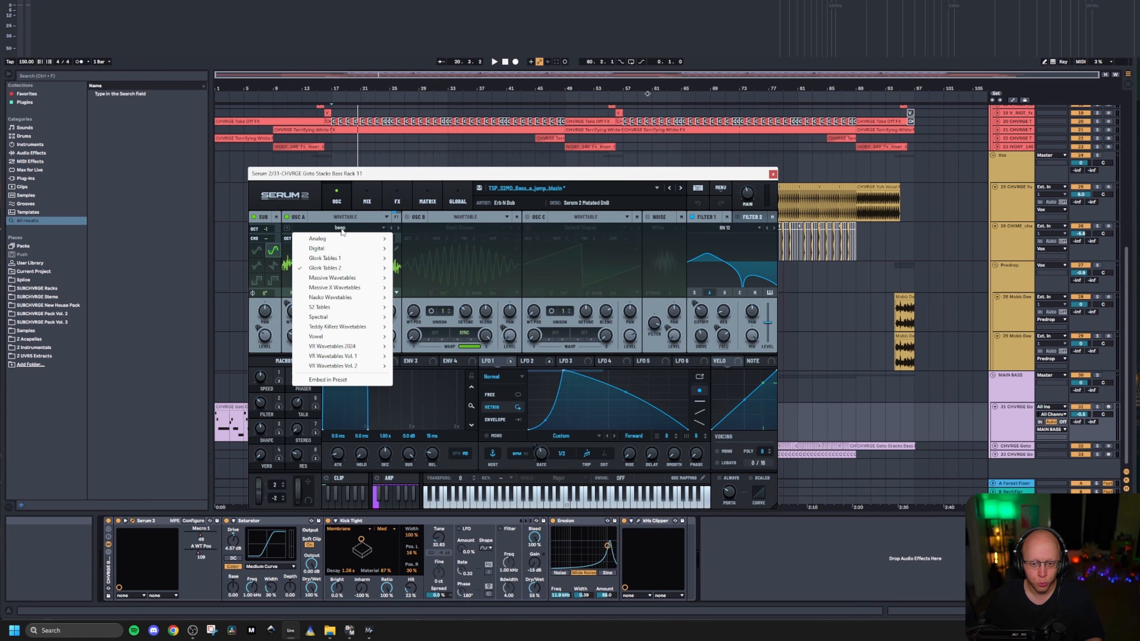
pyautogui.moveTo(350, 268)
pyautogui.moveTo(413, 280)
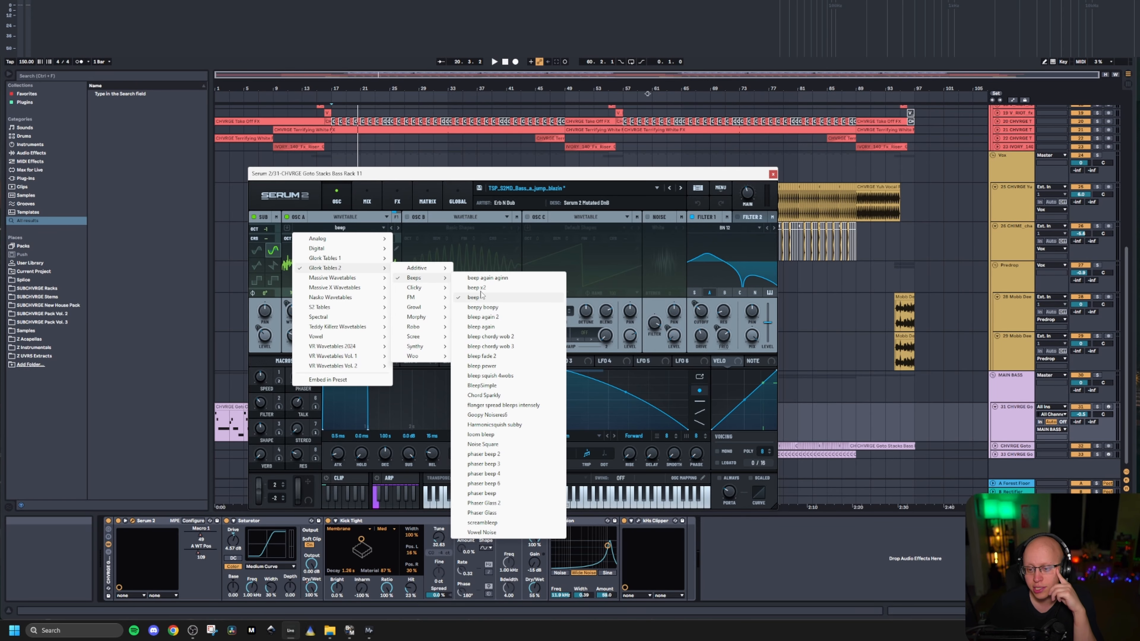
pyautogui.click(594, 180)
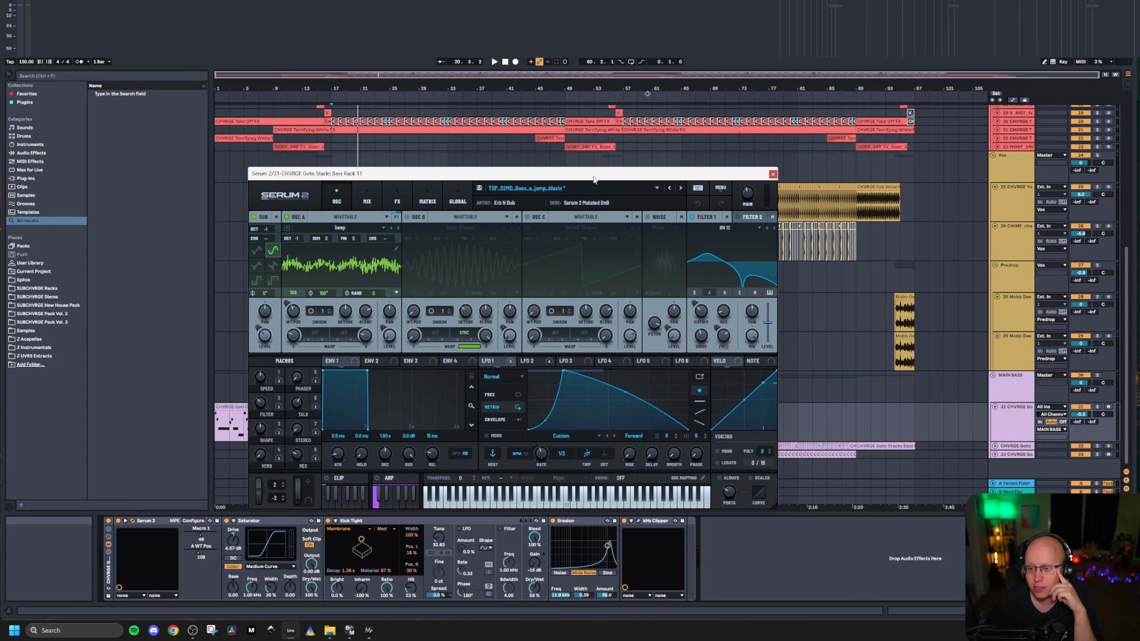
pyautogui.click(293, 314)
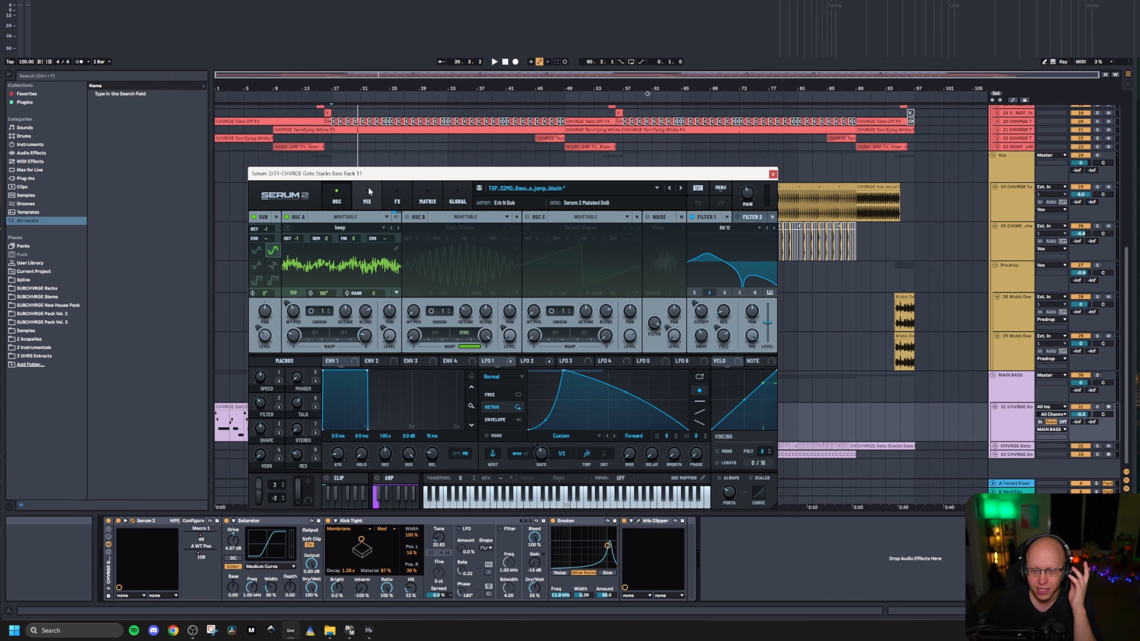
pyautogui.click(772, 174)
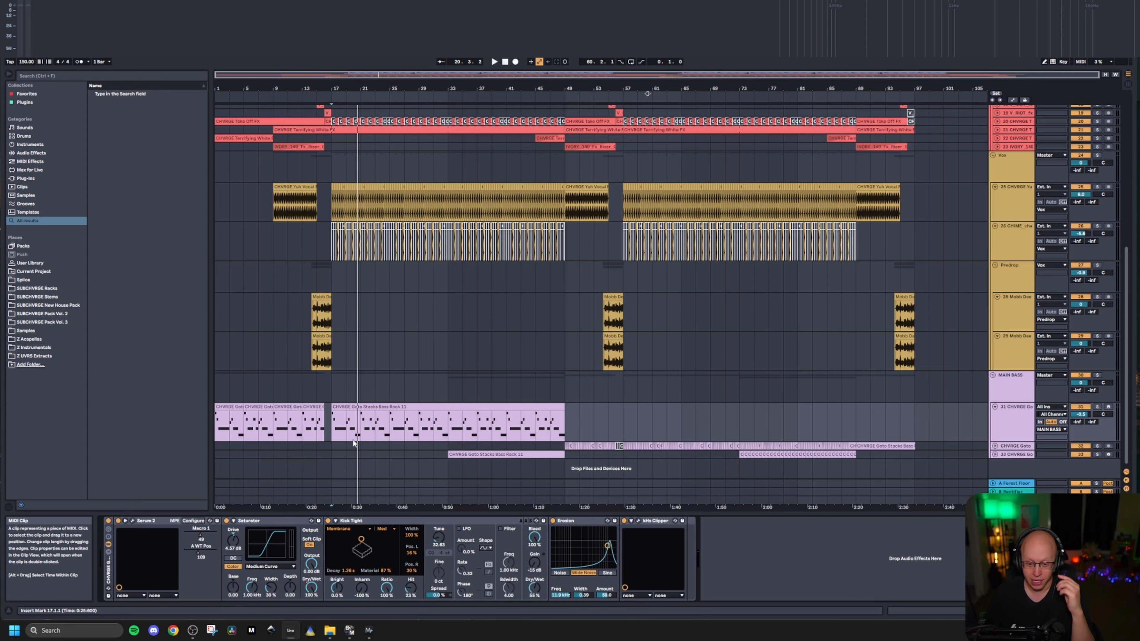
# Step: Show the automation lanes and examine track 31's Saturator Dry/Wet automation between bars 13 and 17
pyautogui.click(332, 435)
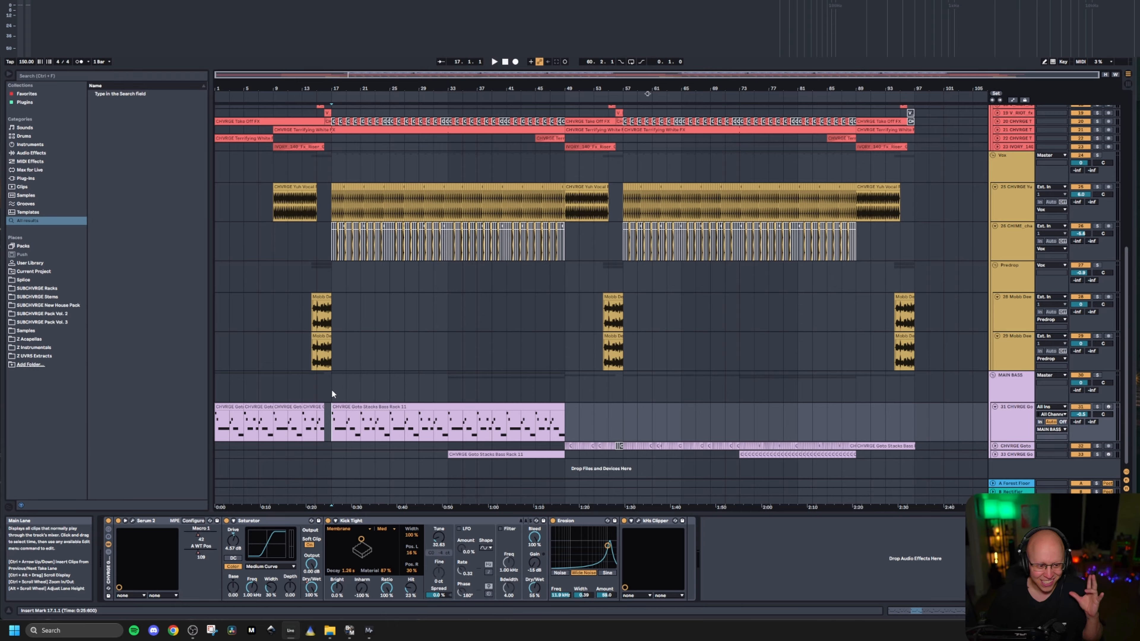
pyautogui.click(1013, 423)
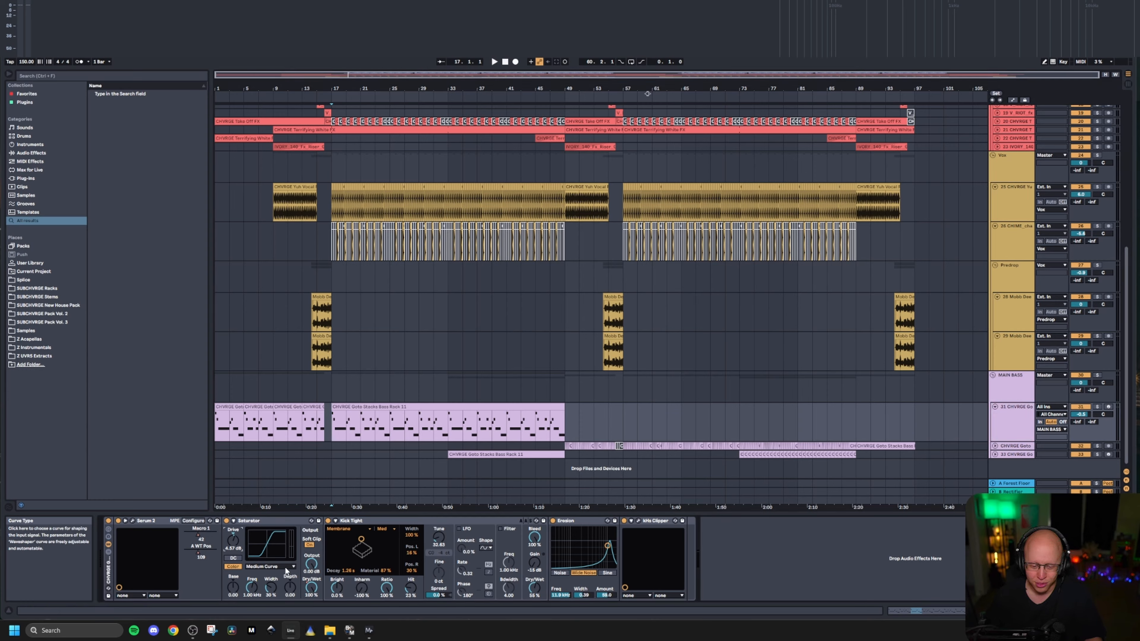
pyautogui.press('a')
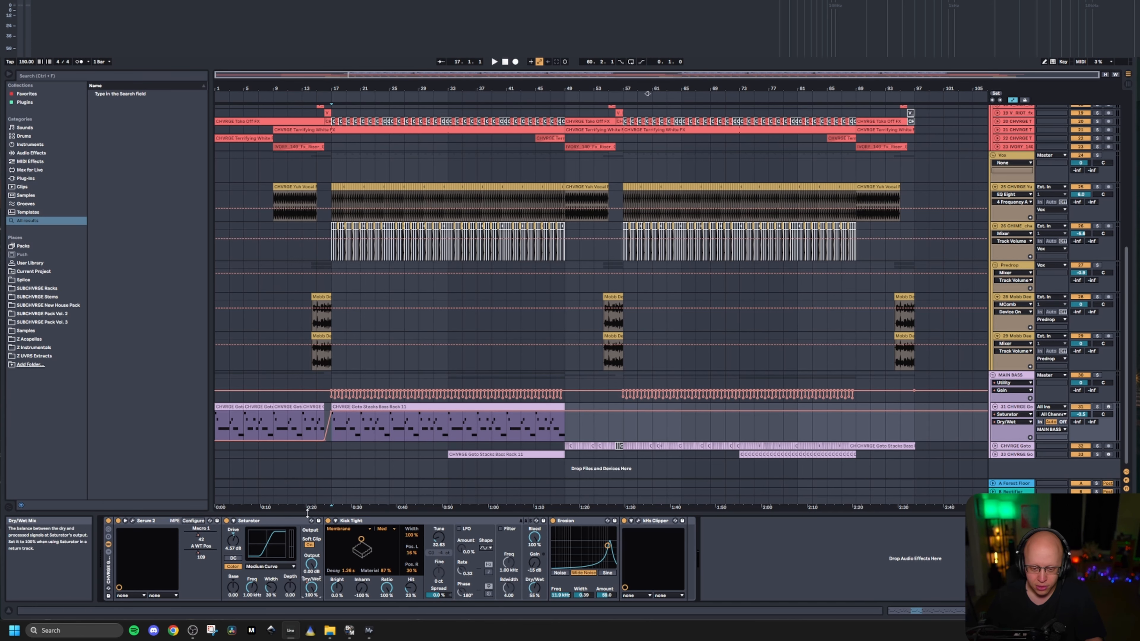
pyautogui.scroll(3, 325, 432)
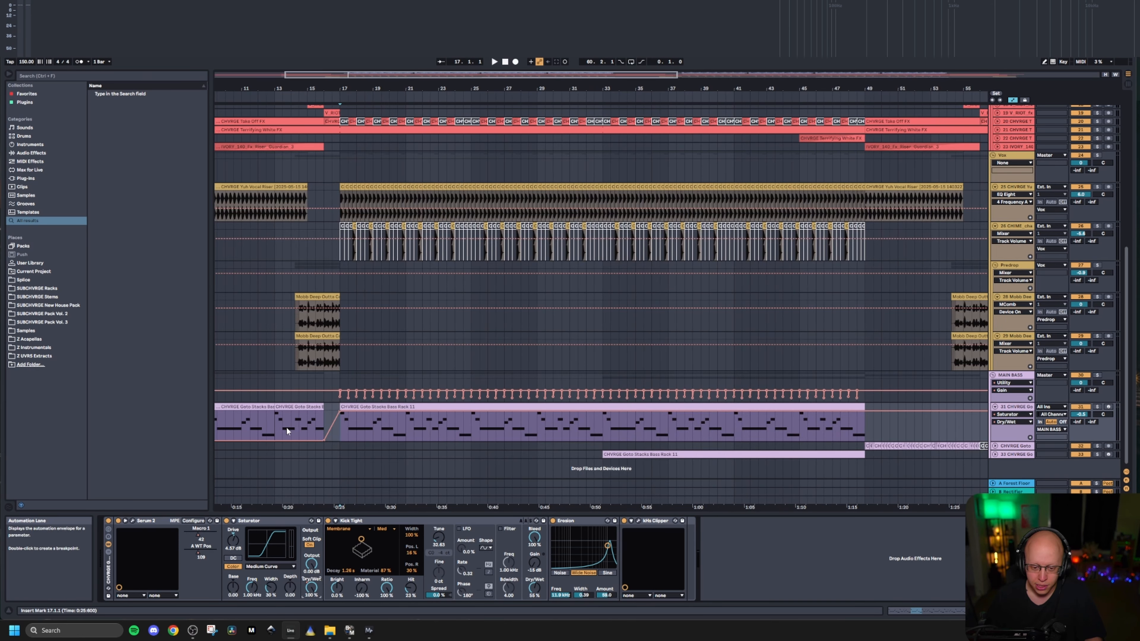
pyautogui.scroll(-3, 284, 426)
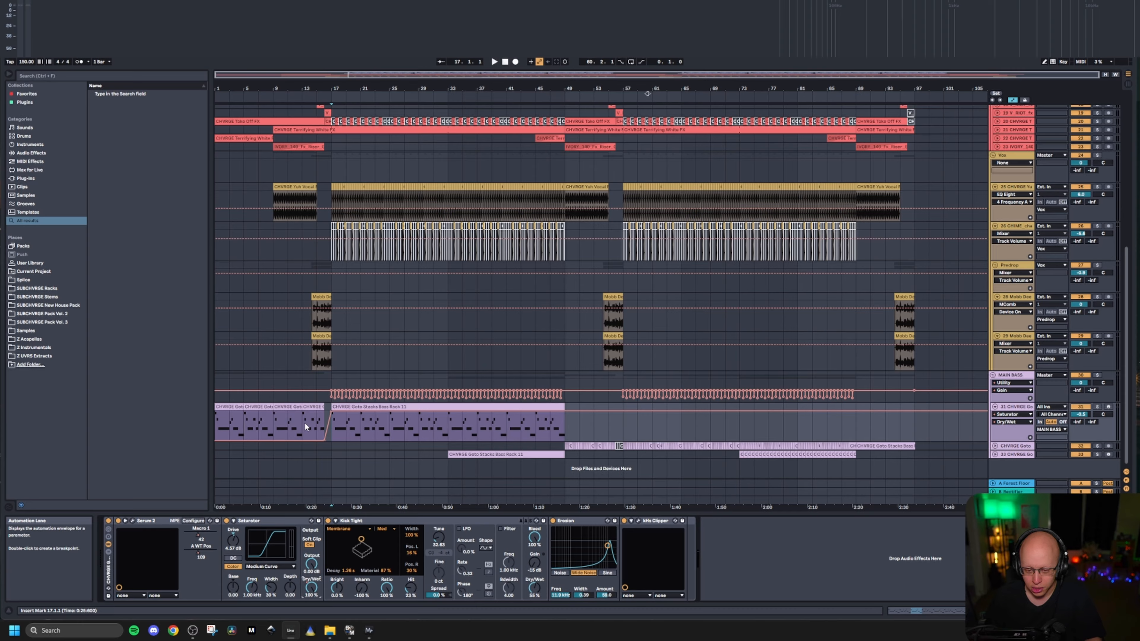
pyautogui.moveTo(305, 422); pyautogui.dragTo(334, 416)
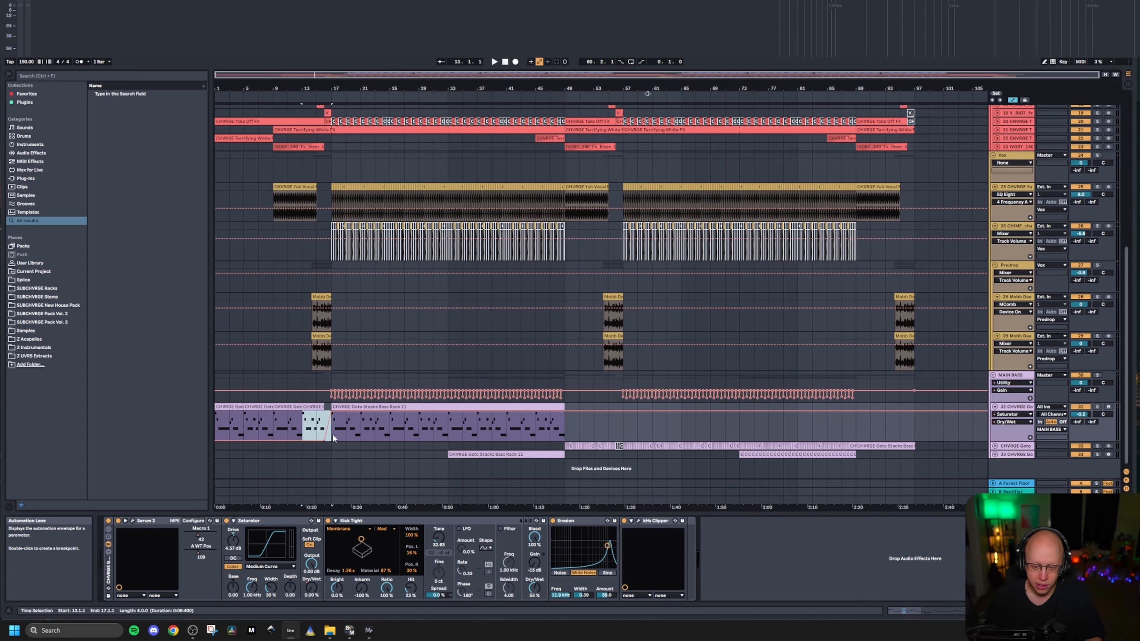
pyautogui.click(316, 423)
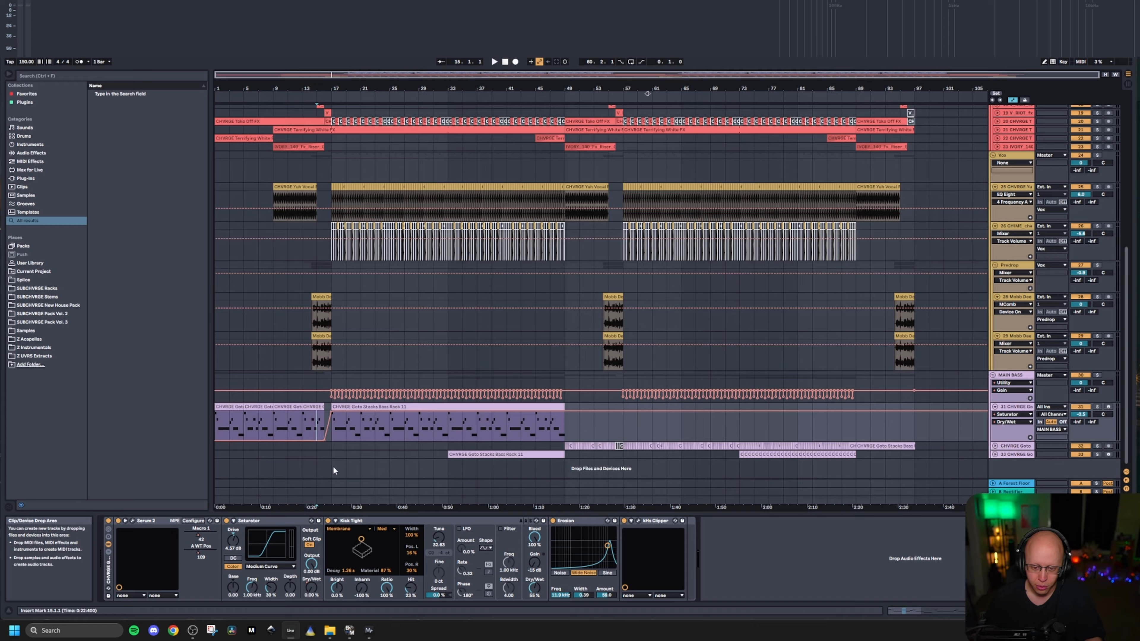
pyautogui.click(333, 434)
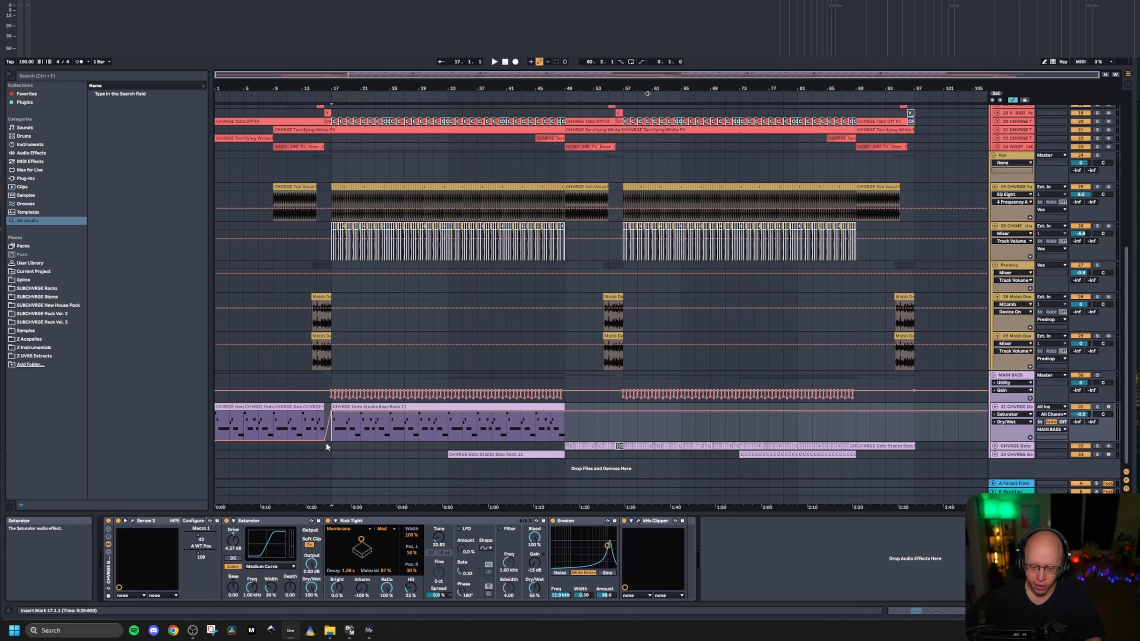